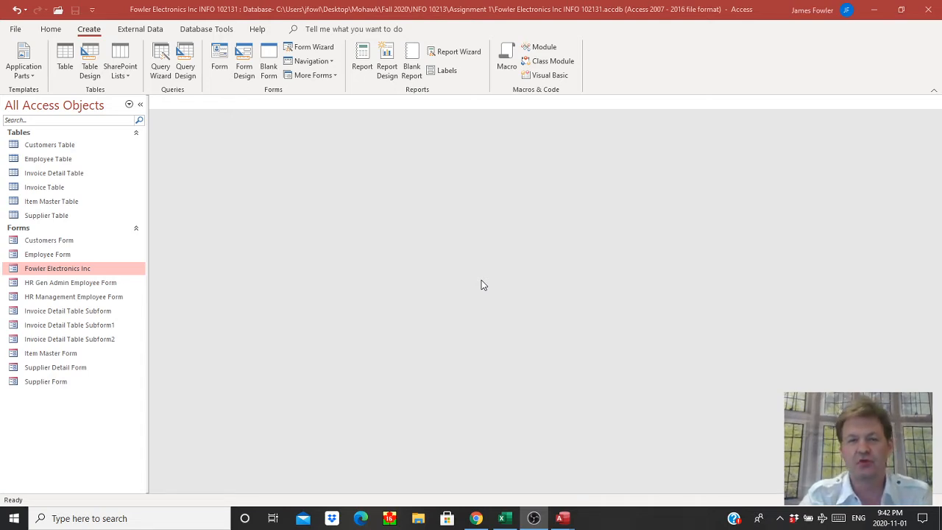
Review the first eight invoices in the Fowler Electronics Inc form, including employee, products, quantities and totals, and close the form.
double_click(91, 272)
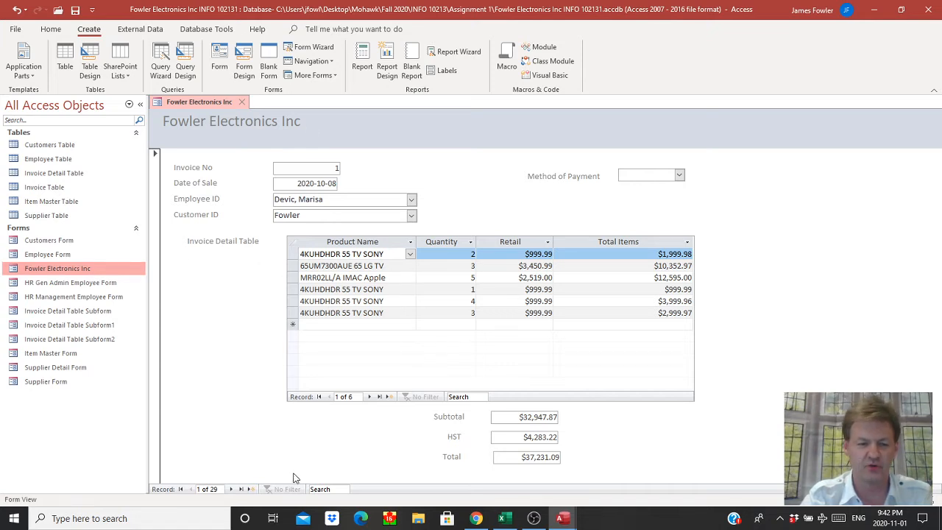
left_click(231, 489)
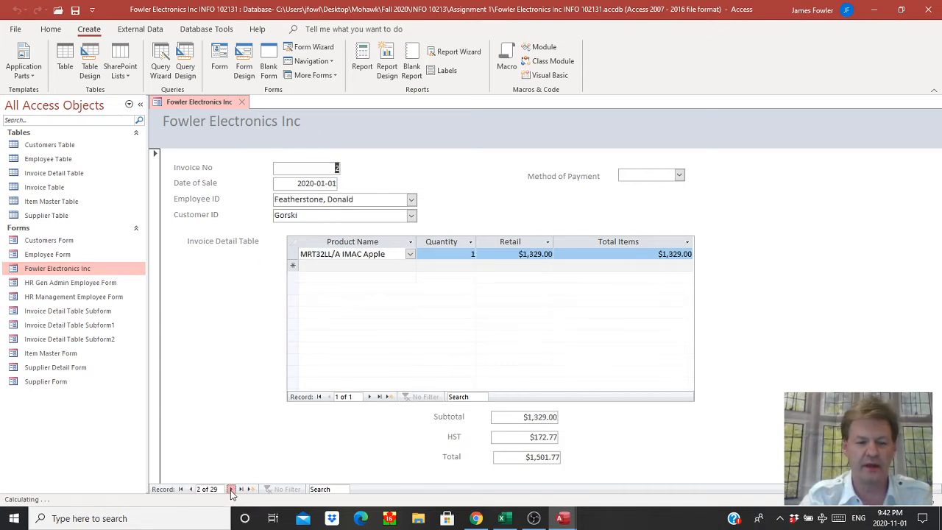
left_click(231, 490)
left_click(231, 490)
left_click(231, 490)
left_click(231, 489)
left_click(231, 489)
left_click(231, 489)
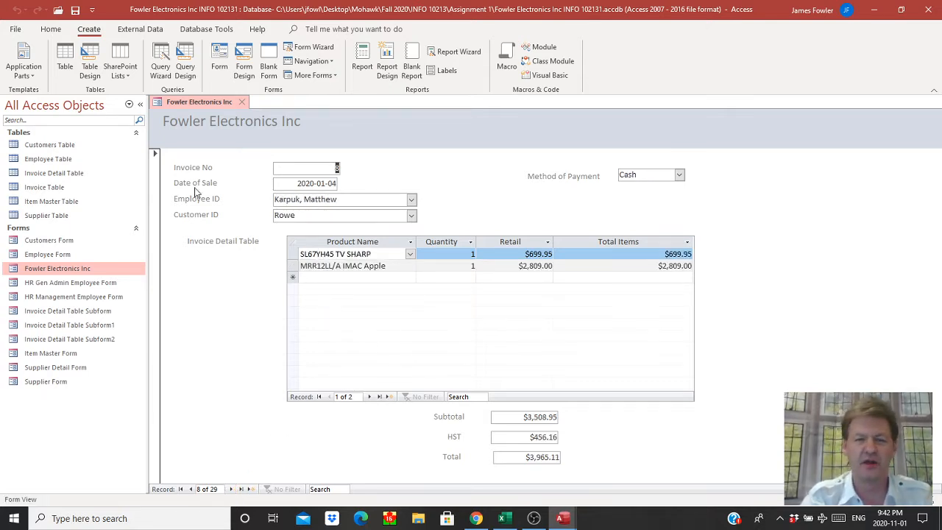
left_click(242, 103)
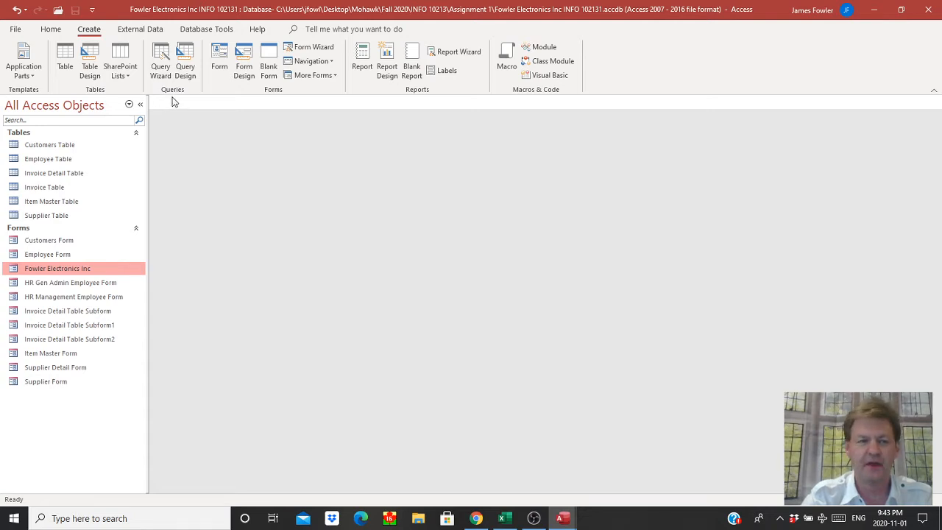
Start a simple query with the Query Wizard and add Invoice No, Date of Sale and Employee ID from the Invoice Table.
left_click(162, 60)
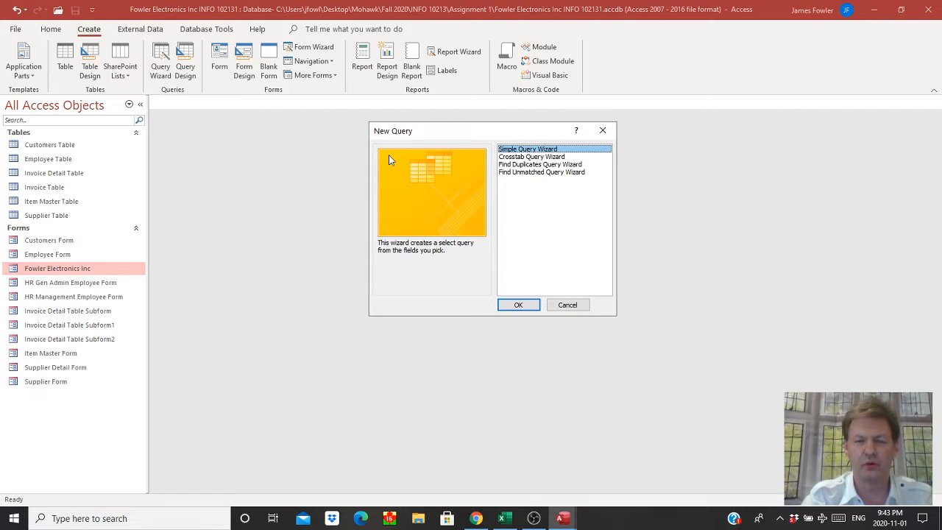
left_click(517, 308)
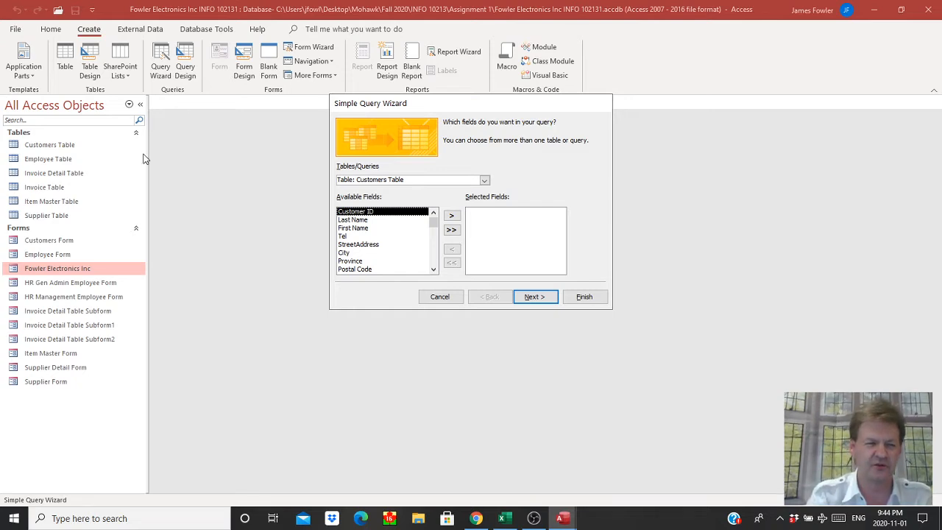
left_click(484, 181)
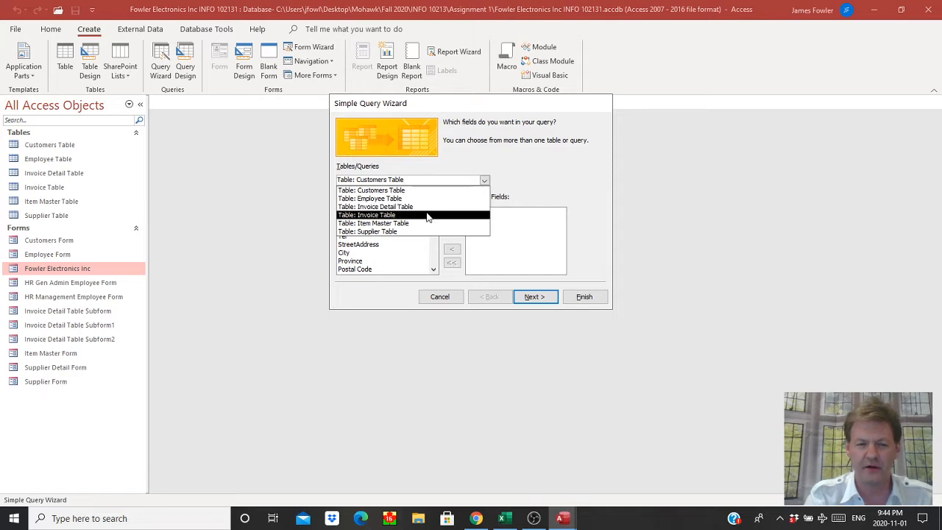
left_click(426, 215)
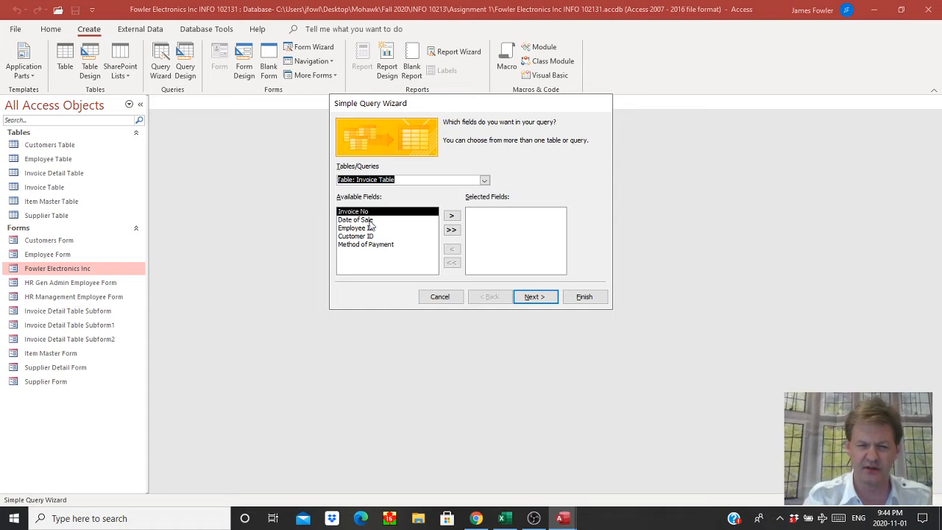
left_click(453, 216)
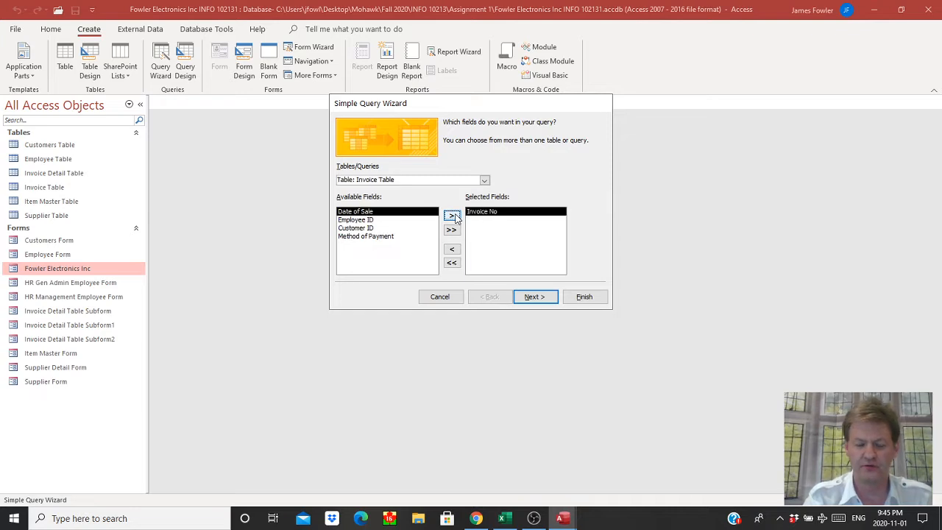
left_click(453, 216)
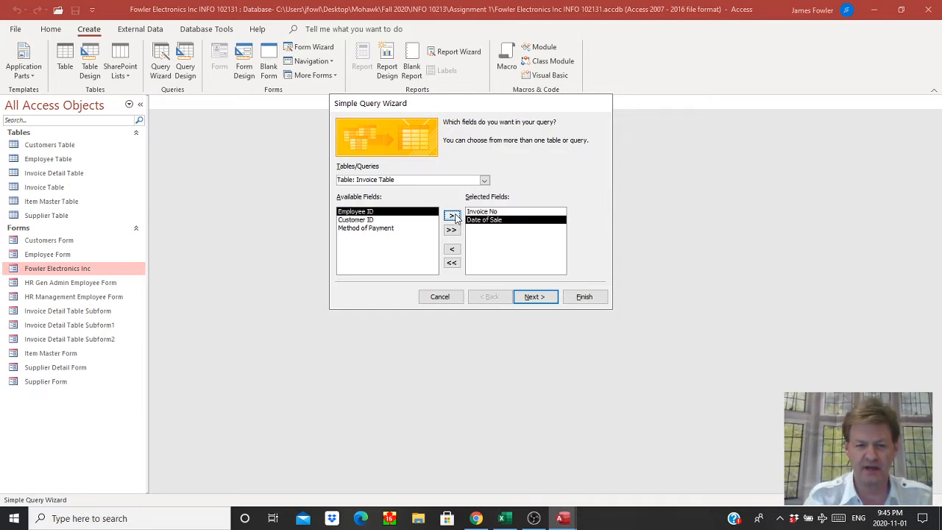
left_click(454, 217)
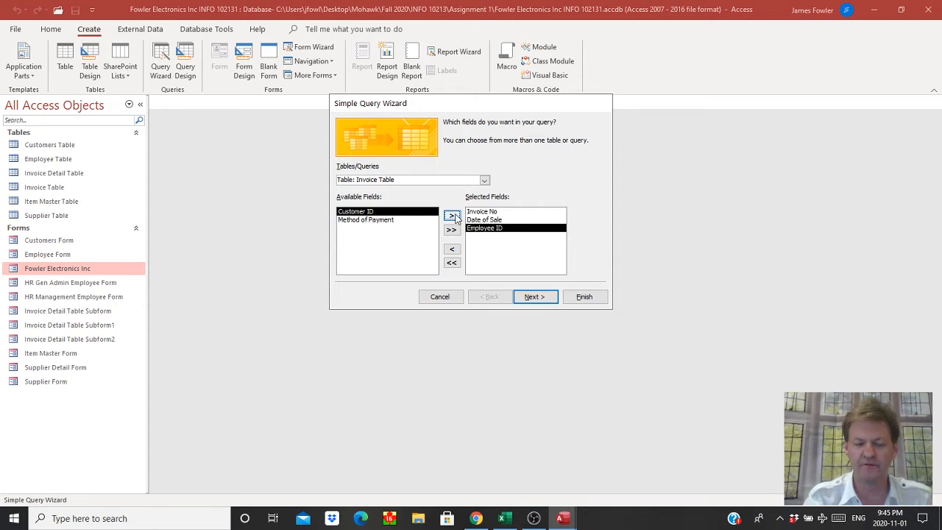
Add the Product Name and Retail fields from the Item Master Table to the query.
left_click(484, 181)
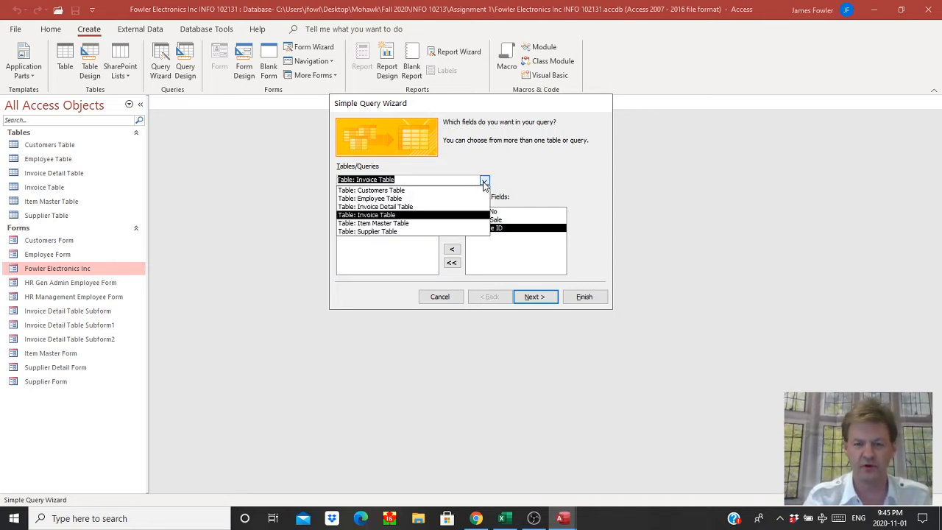
left_click(452, 227)
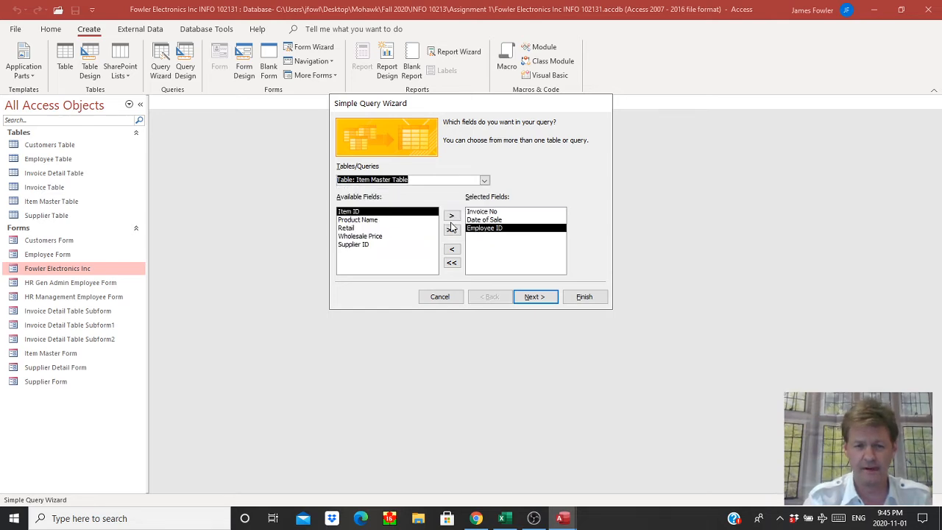
left_click(354, 220)
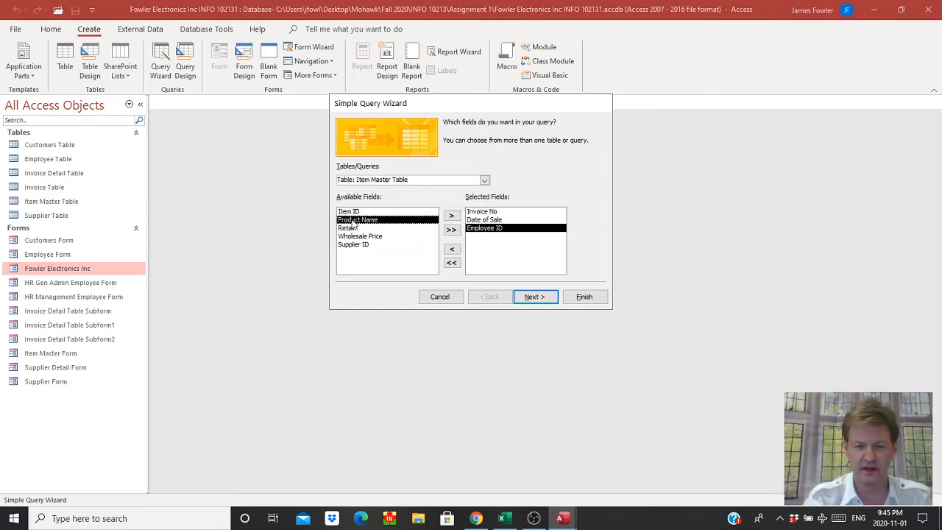
left_click(449, 217)
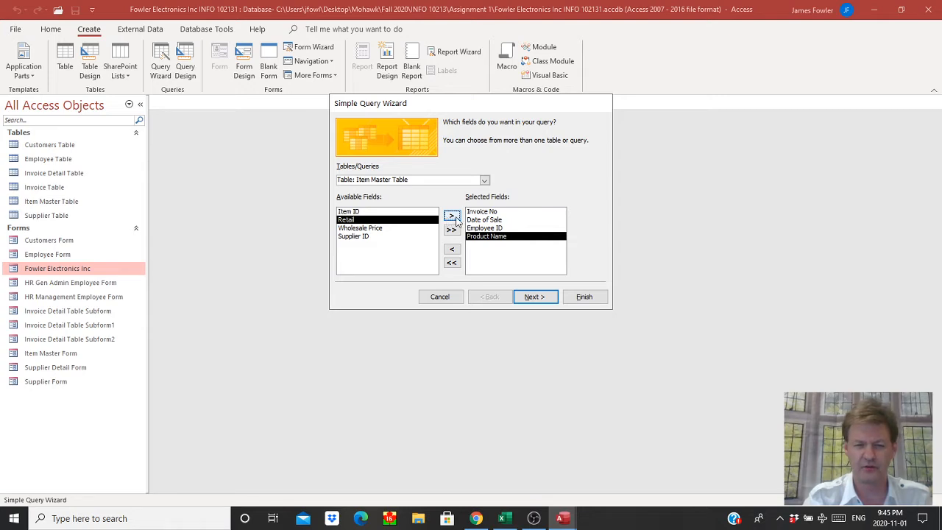
left_click(451, 218)
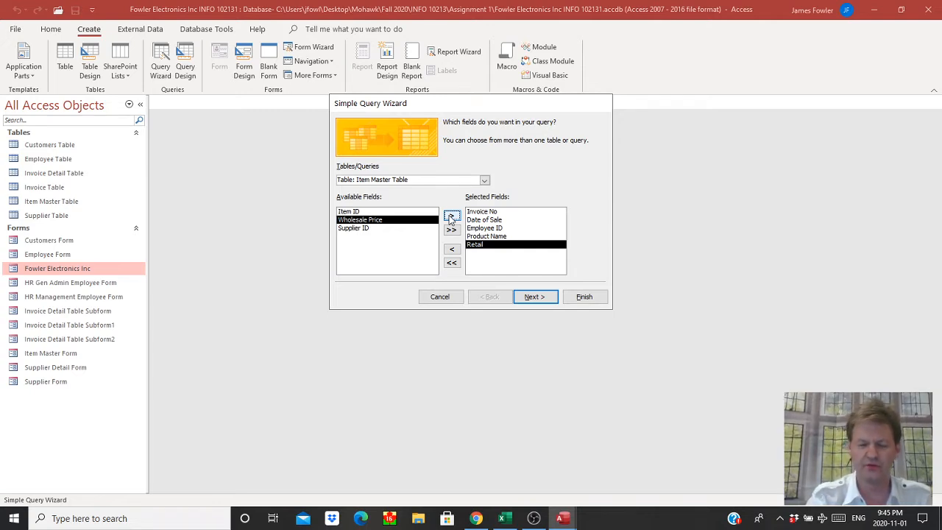
Add the Quantity field from the Invoice Detail Table to the query's selected fields.
left_click(484, 180)
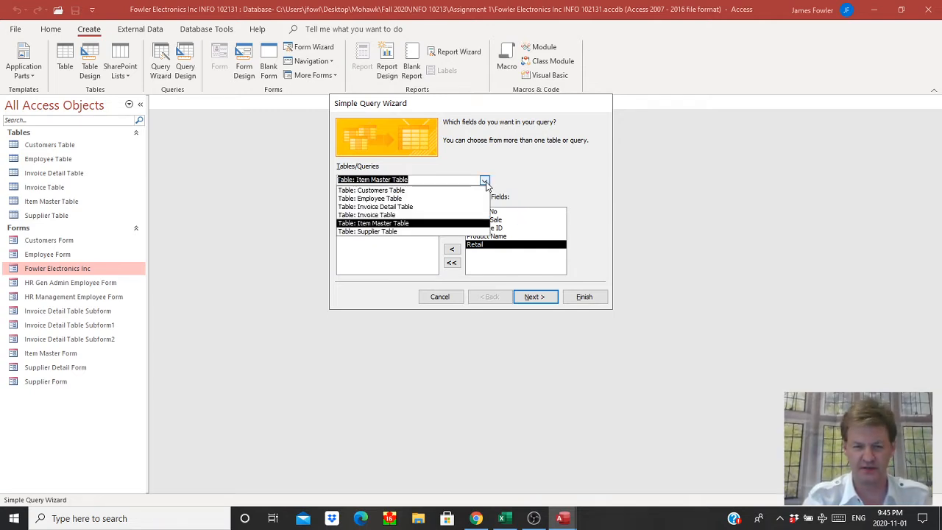
left_click(452, 206)
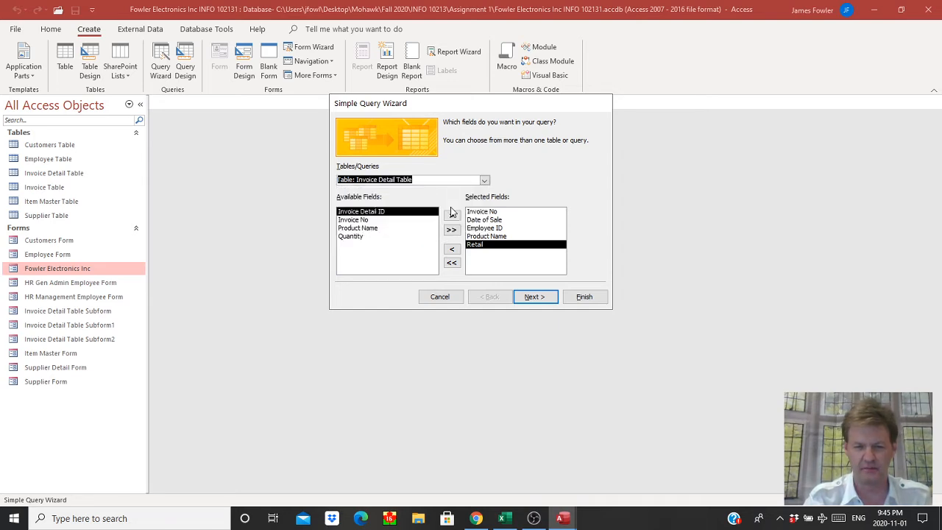
left_click(352, 237)
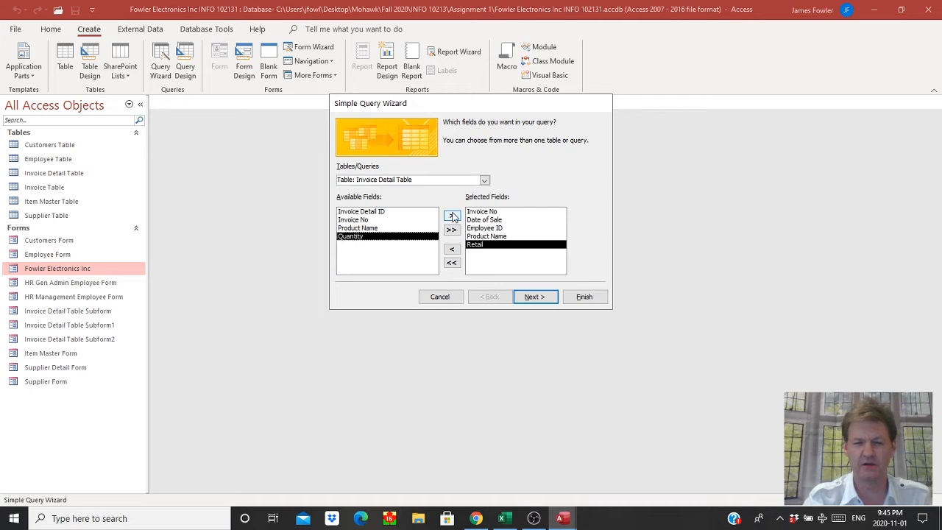
left_click(452, 216)
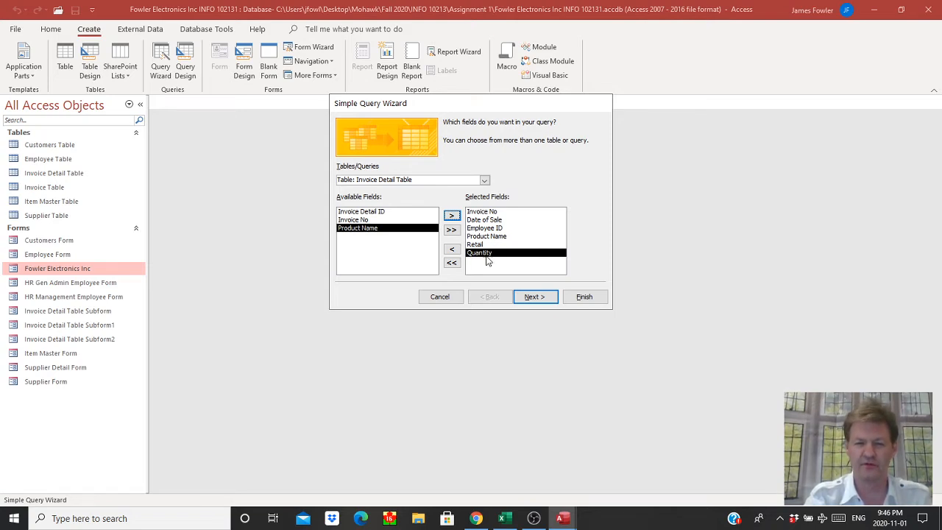
Finish the wizard as a detail query titled "Commission Calculation APP" and open it to view its information.
left_click(538, 298)
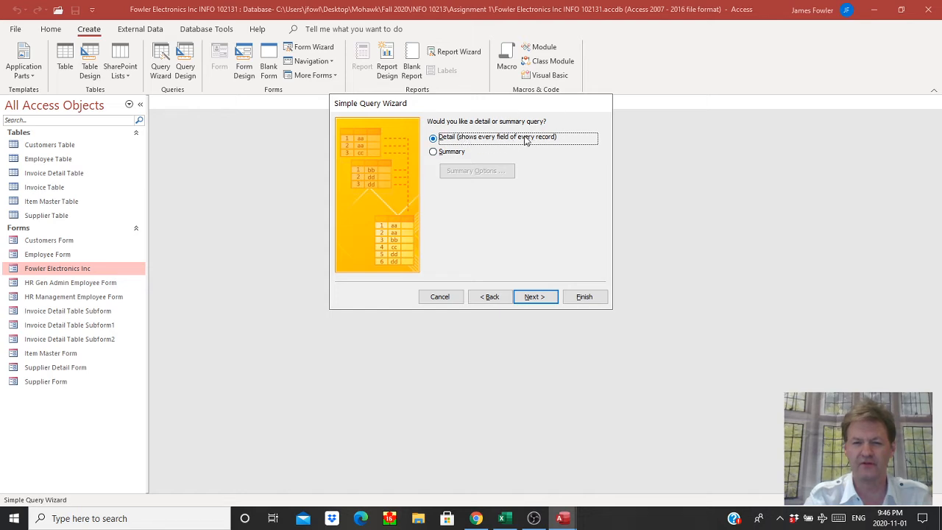
left_click(537, 297)
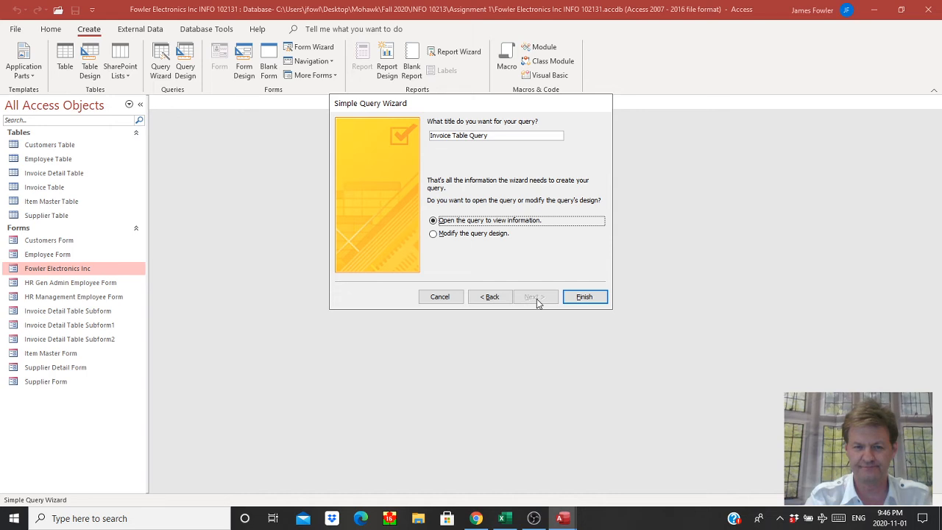
left_click_drag(498, 137, 340, 131)
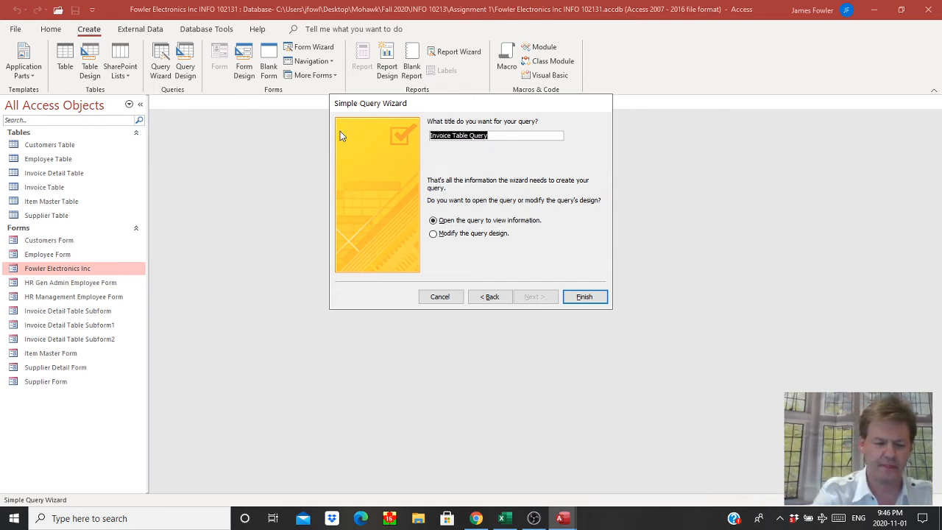
type("Commission ")
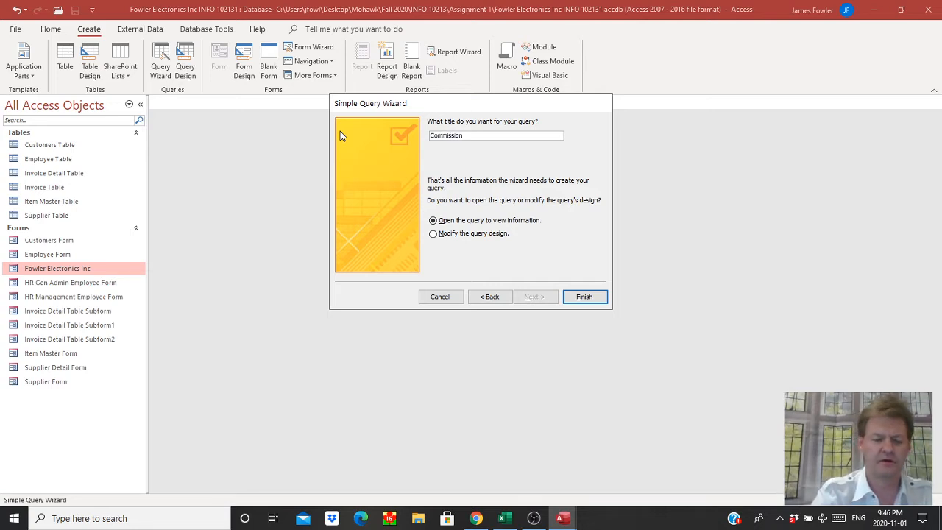
type("Calcu")
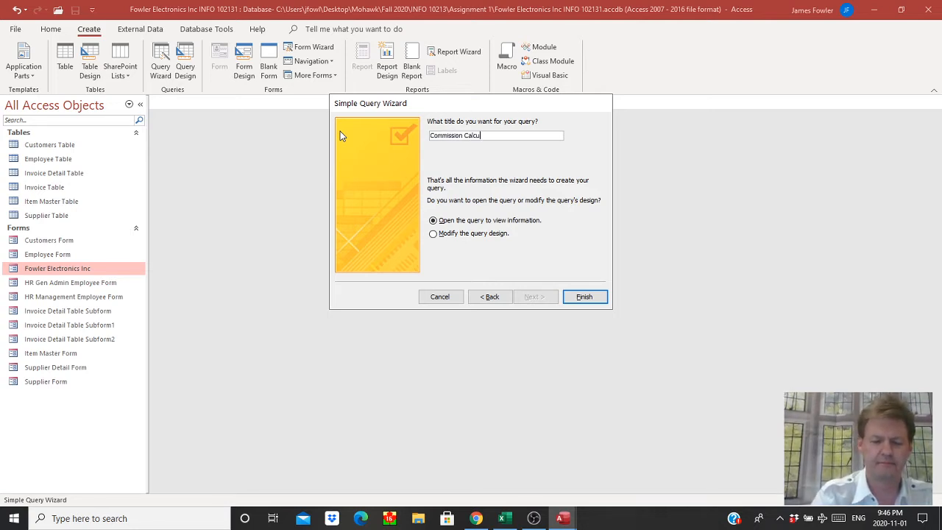
type("lation ")
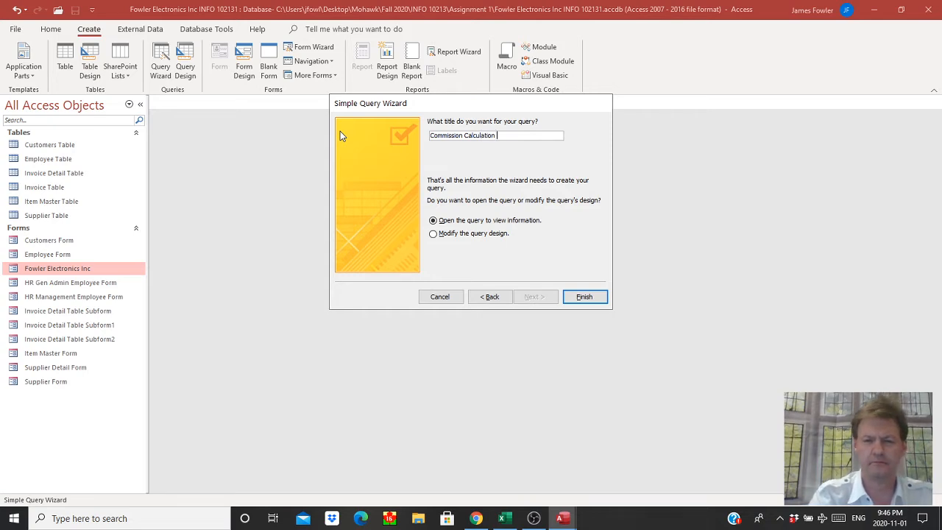
type("A")
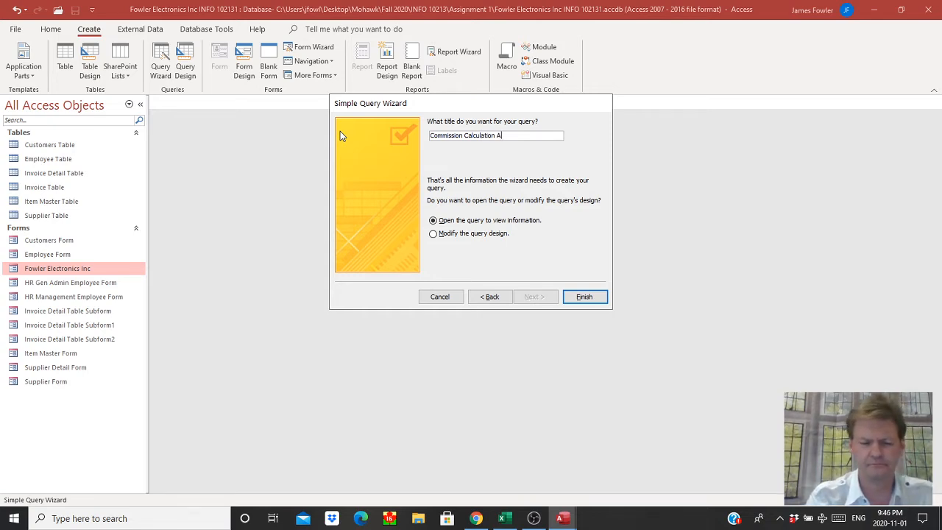
type("PP")
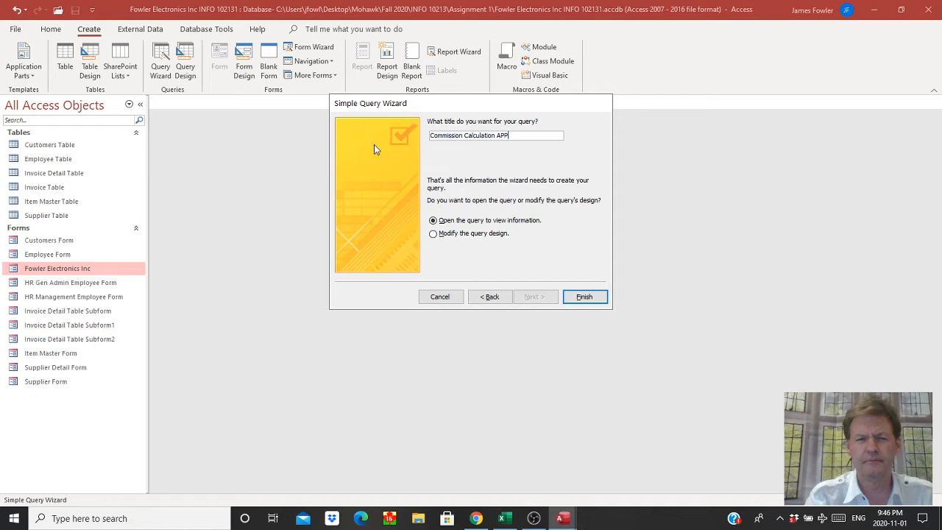
left_click(584, 299)
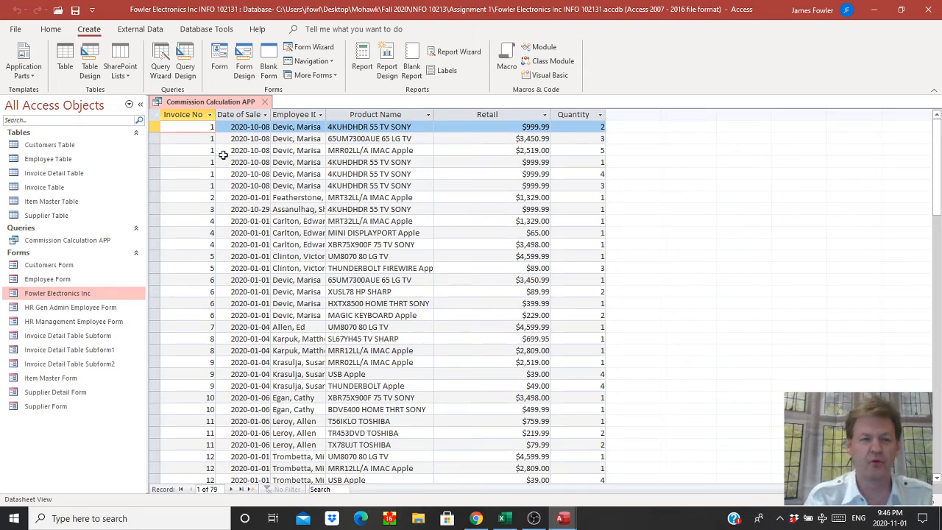
Widen the Date of Sale, Employee ID and Product Name columns in the query results so their entries fit fully.
left_click(209, 115)
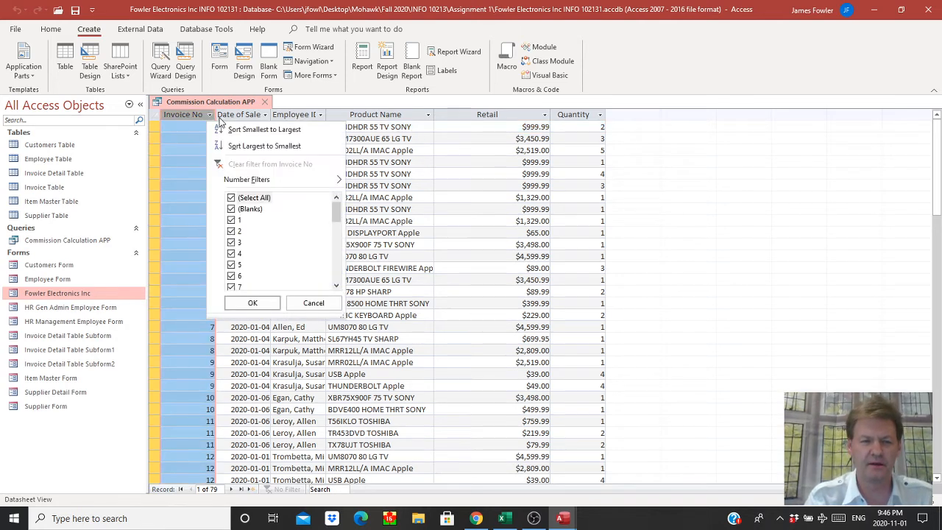
left_click(711, 214)
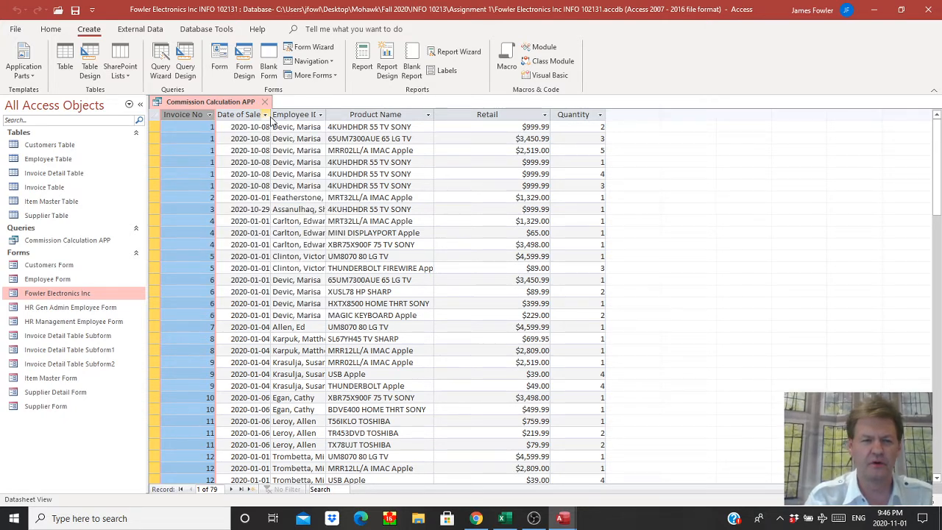
left_click_drag(270, 115, 382, 118)
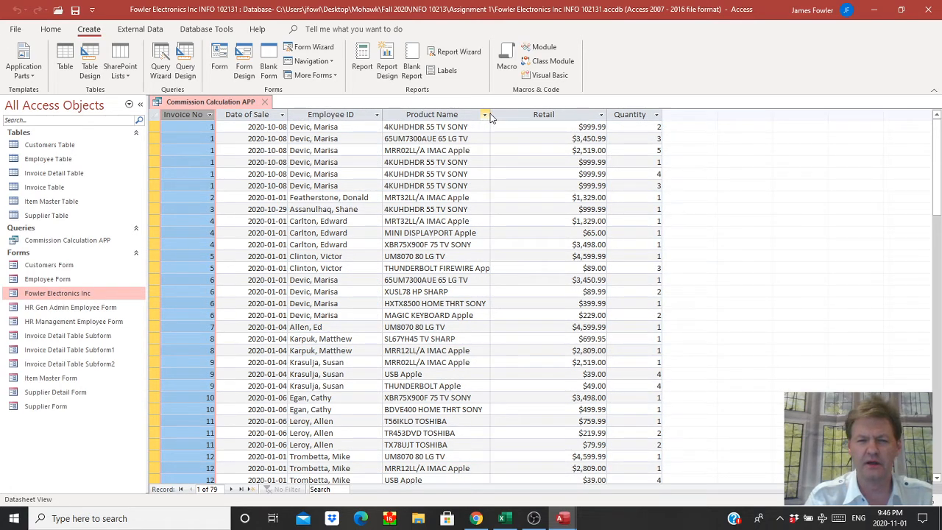
left_click_drag(489, 116, 512, 116)
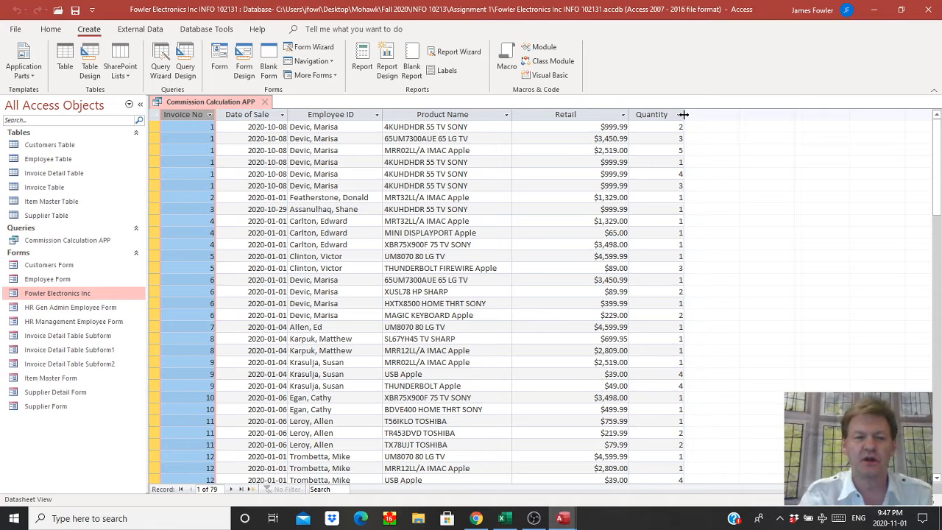
Switch the Commission Calculation APP query to Design View.
right_click(196, 108)
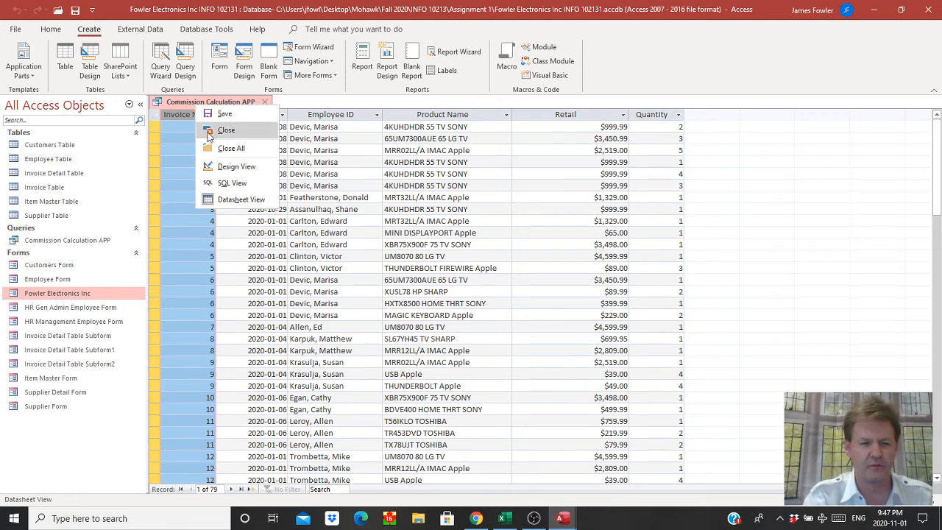
left_click(226, 168)
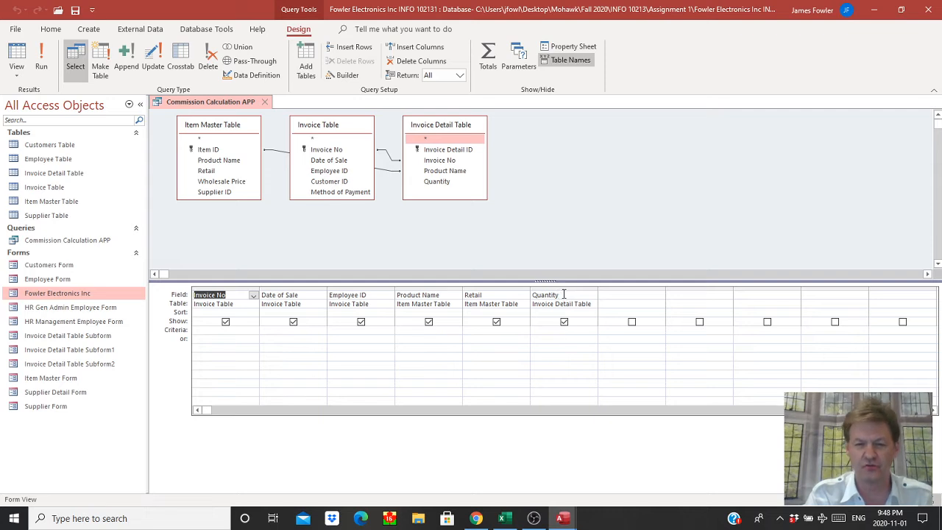
Add a calculated field in the first empty query column using the Expression Builder, with the expression ([Retail] * [Quantity])*.055.
left_click(610, 296)
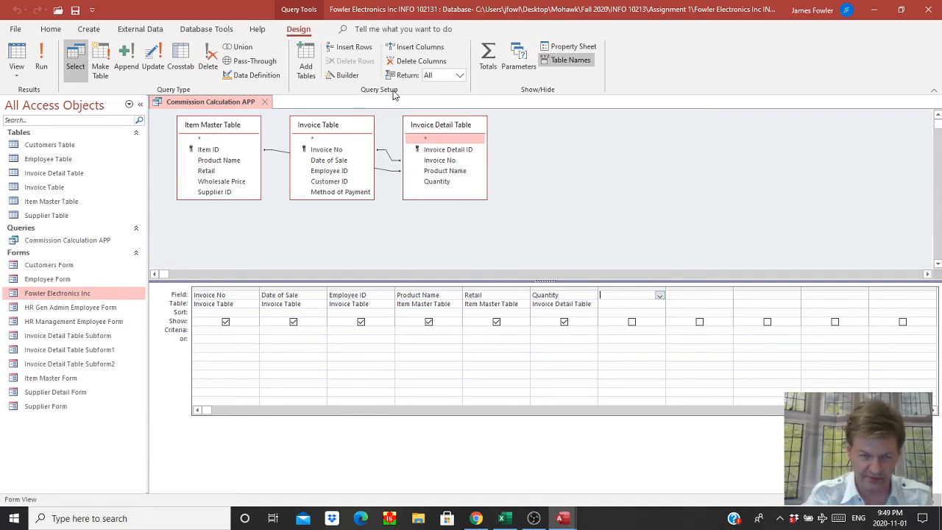
left_click(346, 77)
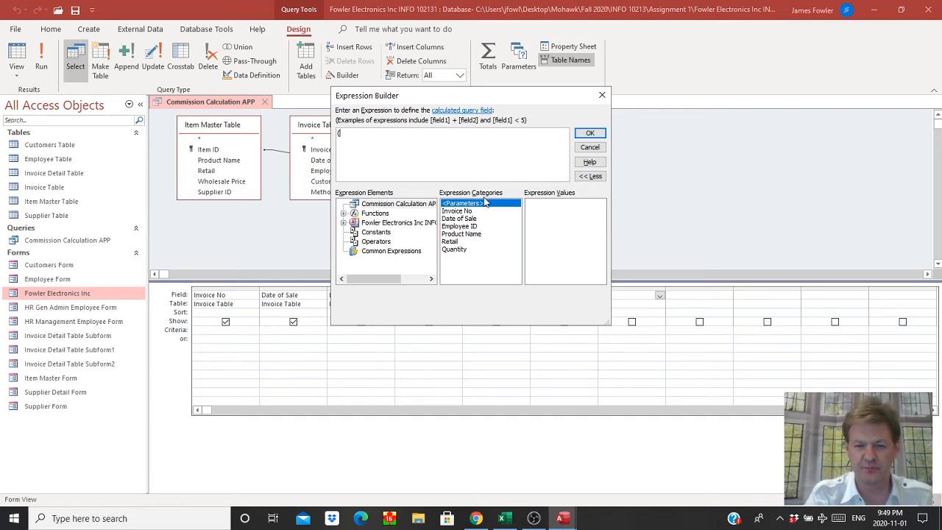
double_click(453, 243)
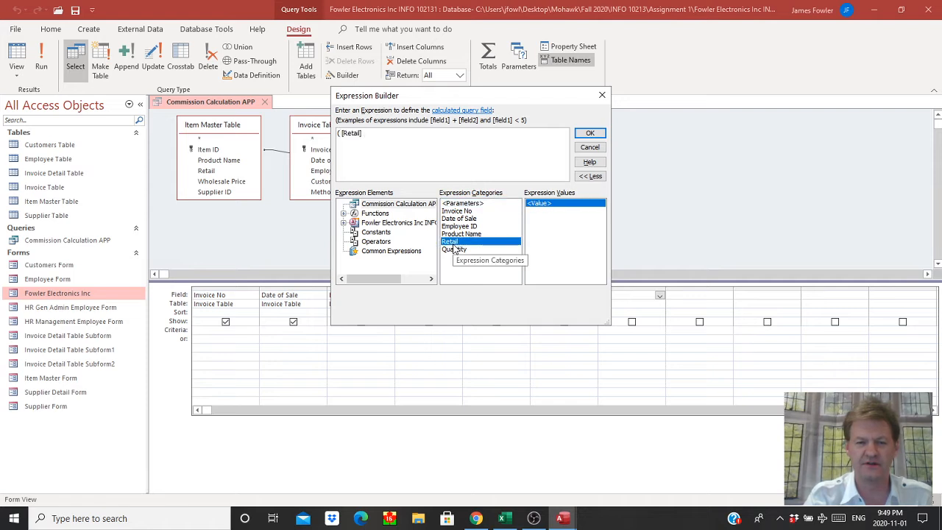
type("*")
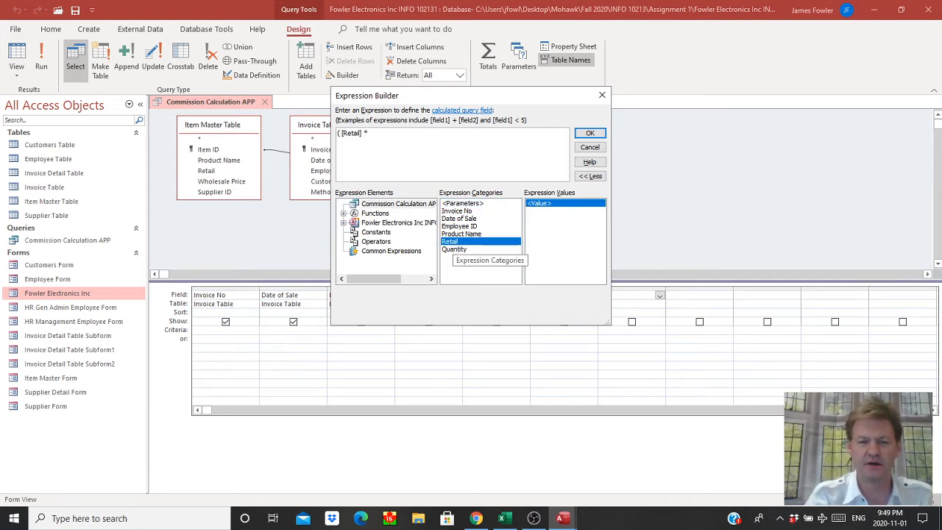
double_click(453, 250)
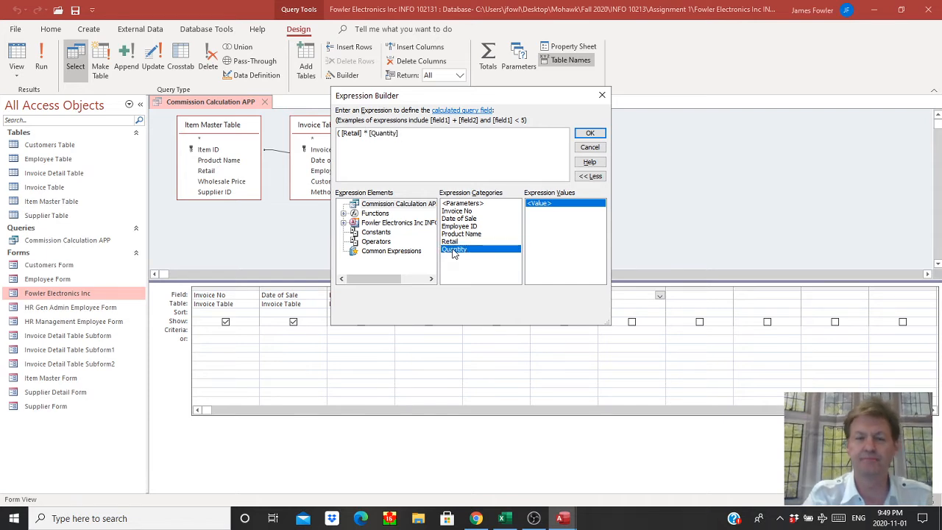
type(")")
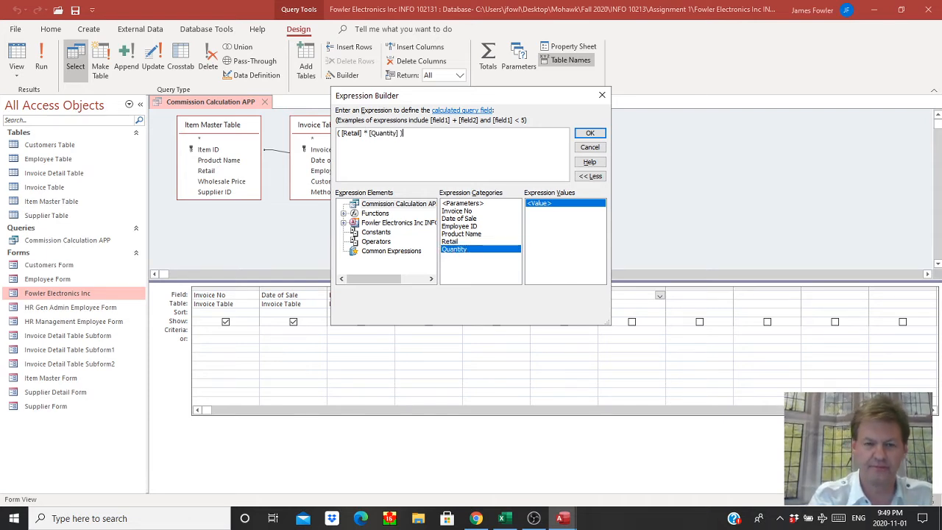
type("*")
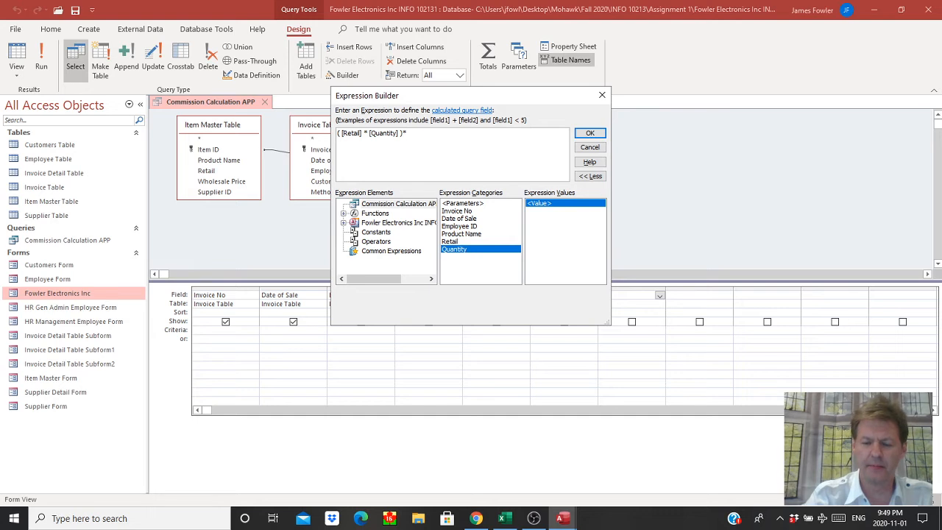
type(".055")
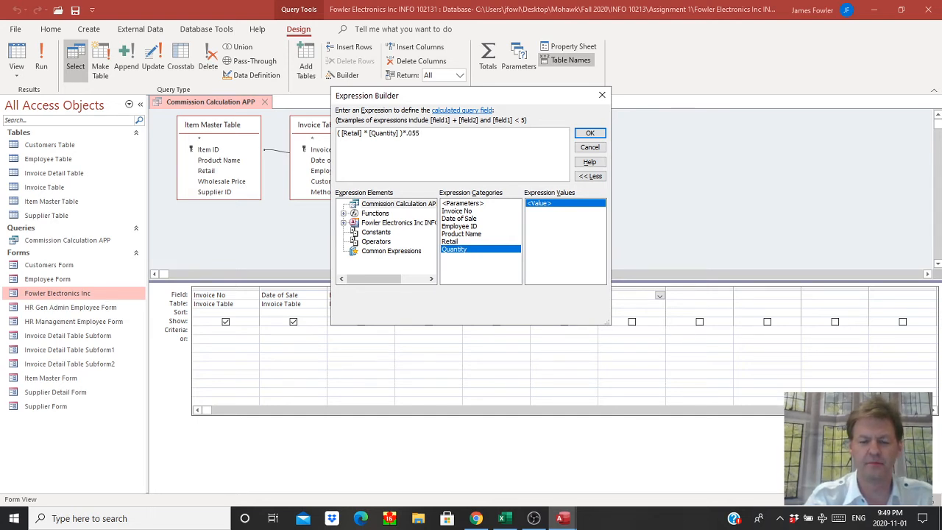
key("BackSpace")
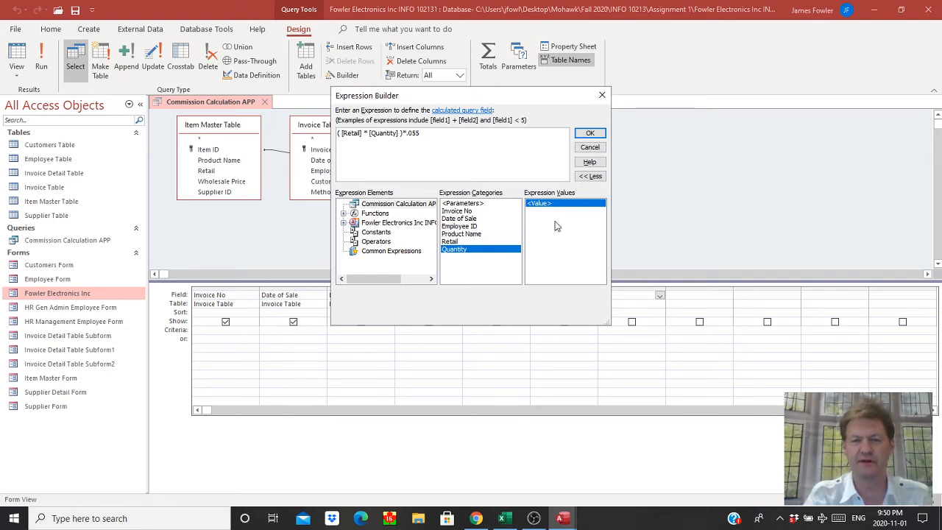
left_click(590, 134)
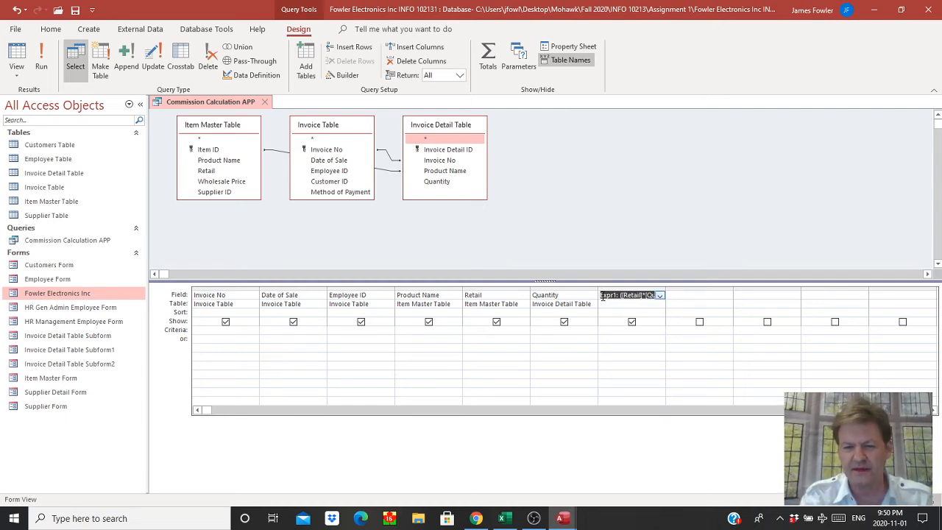
Rename the calculated field from Expr1 to "Commission", keeping the colon before its expression.
left_click(602, 296)
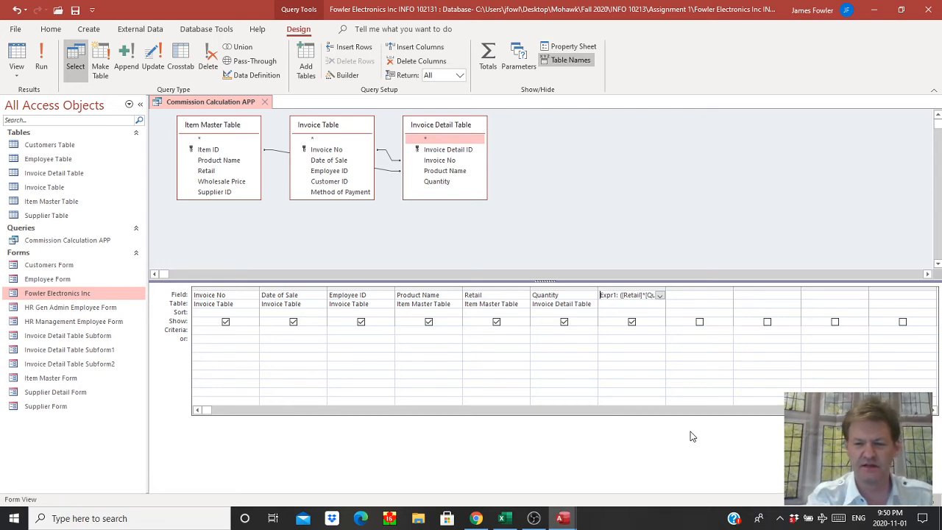
type("an")
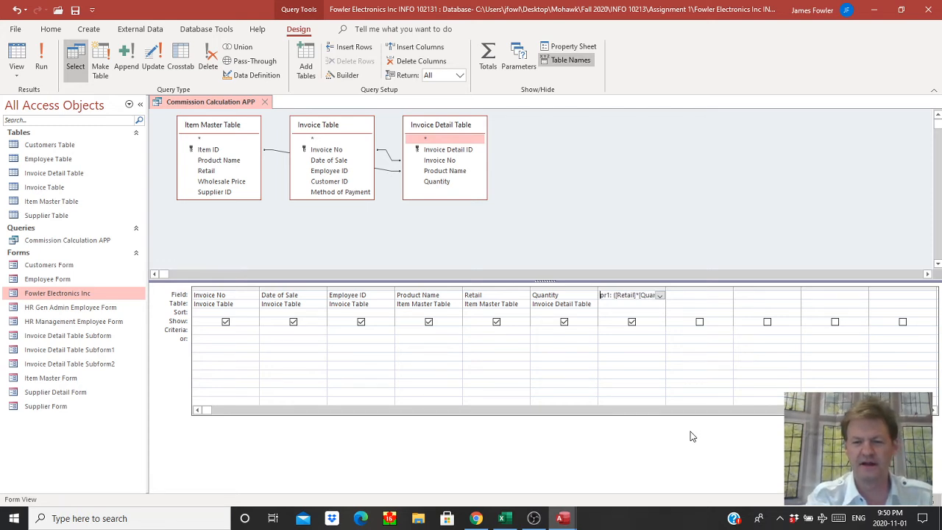
type("ti")
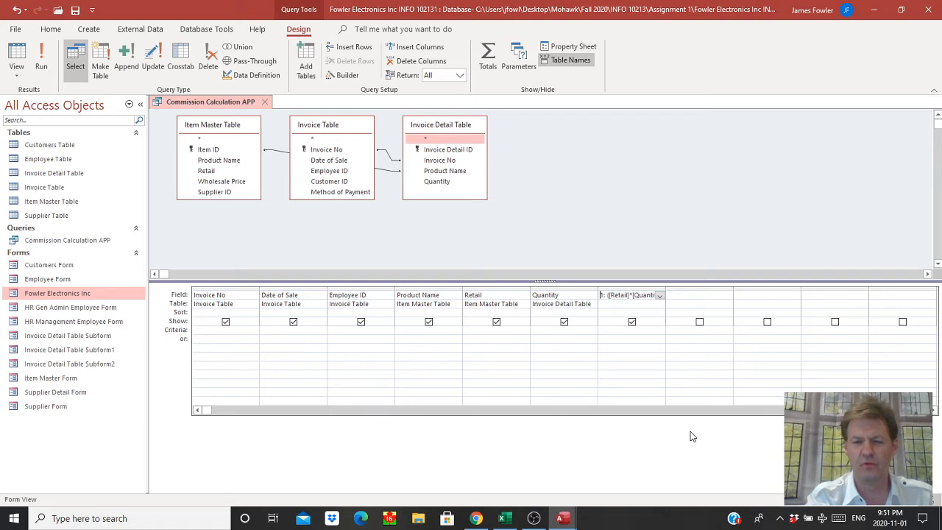
type("t")
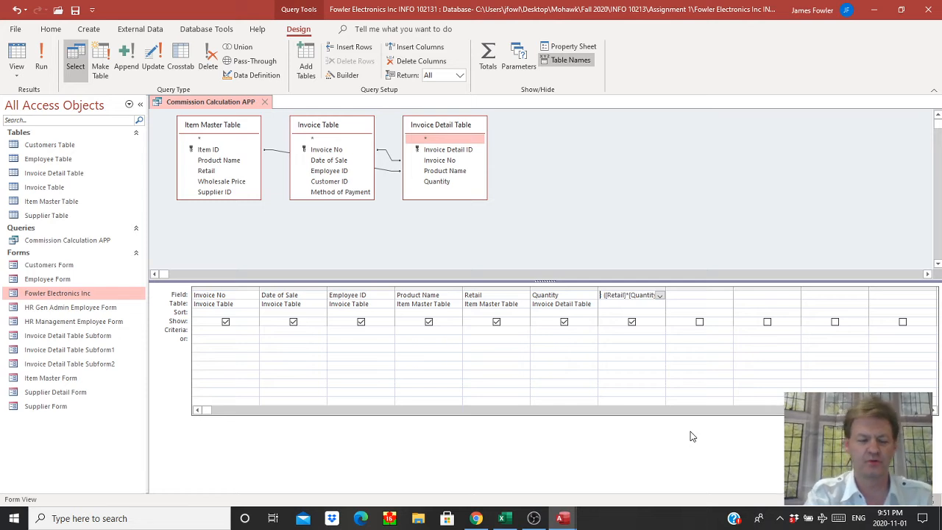
type("Com ")
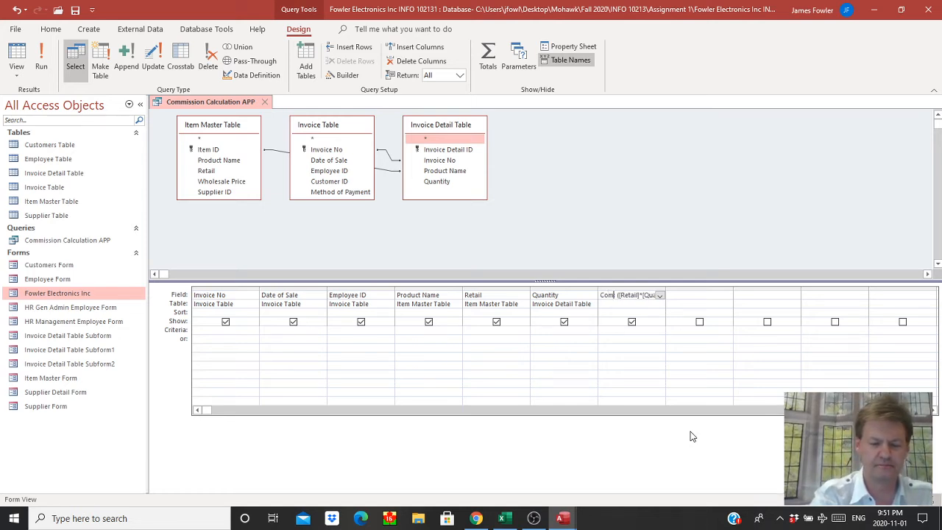
type("mission:")
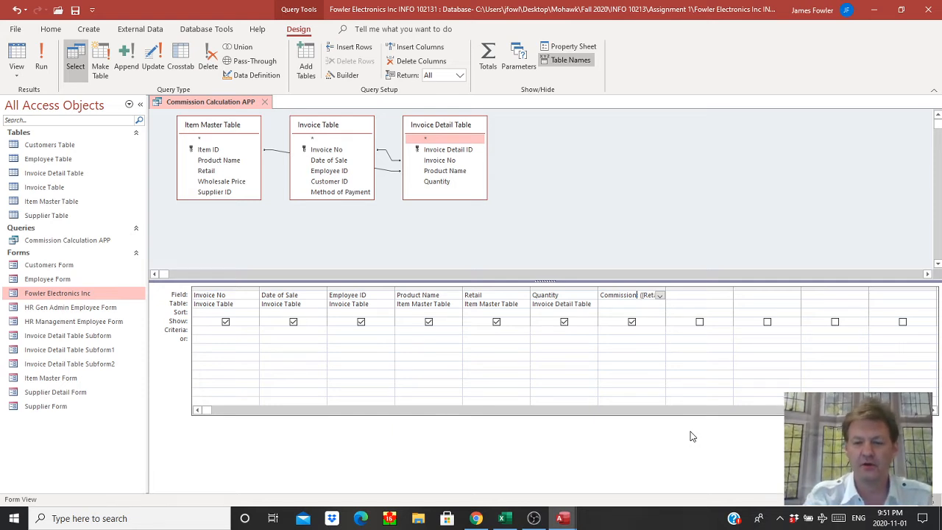
Set the Commission field's format to Currency in its properties and save the query.
left_click(567, 48)
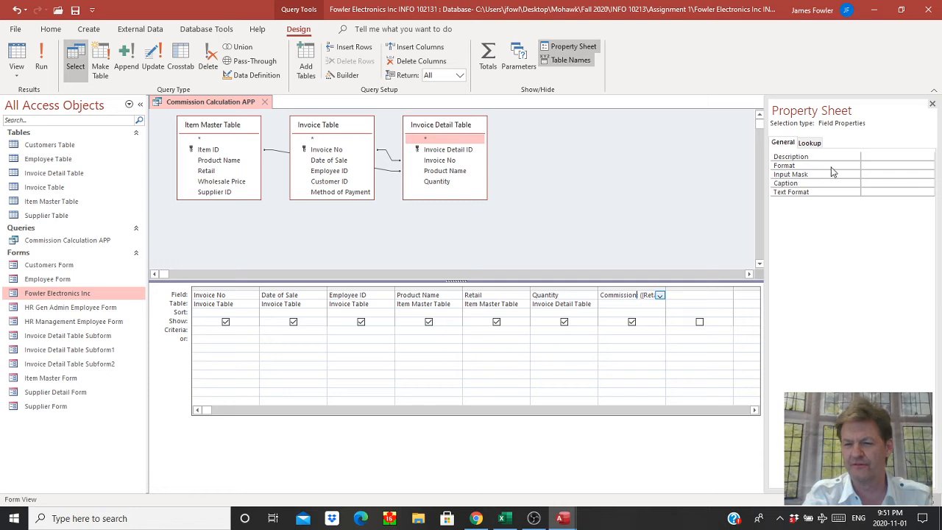
left_click(872, 165)
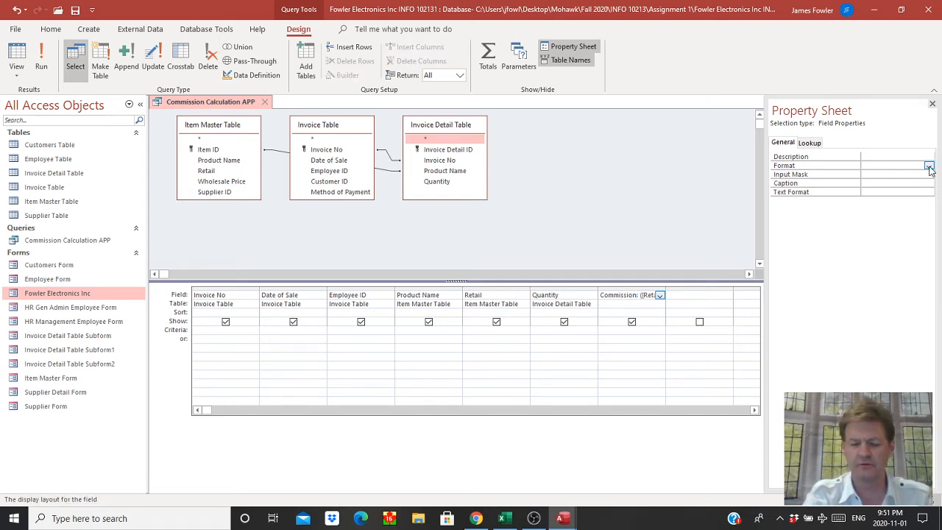
left_click(928, 166)
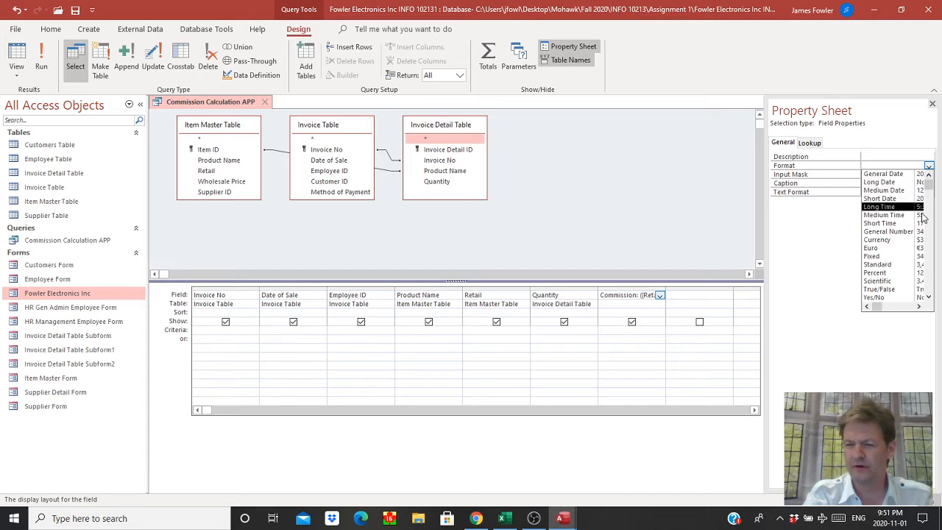
left_click(896, 240)
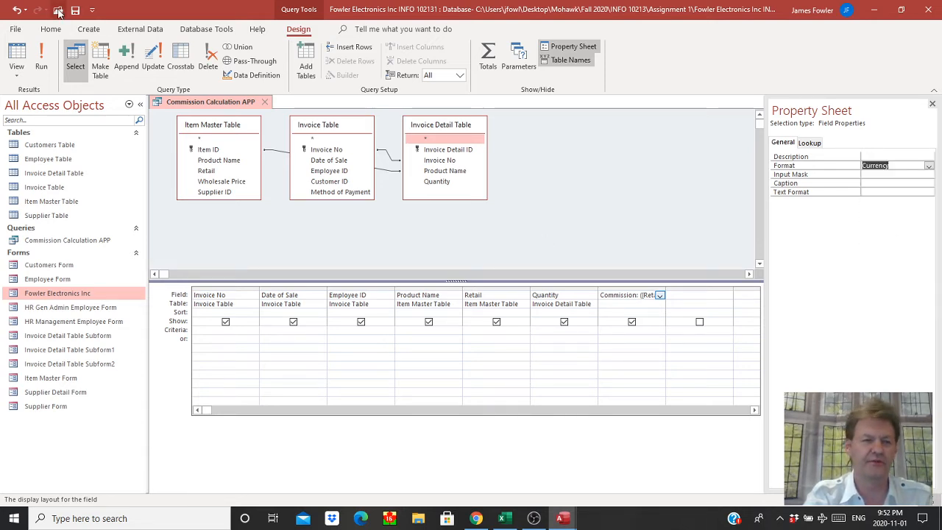
left_click(74, 11)
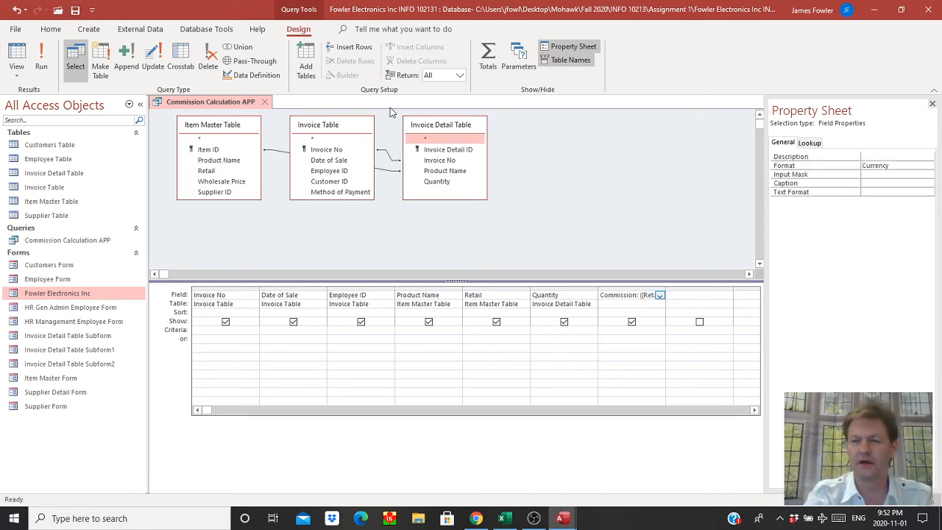
left_click(933, 106)
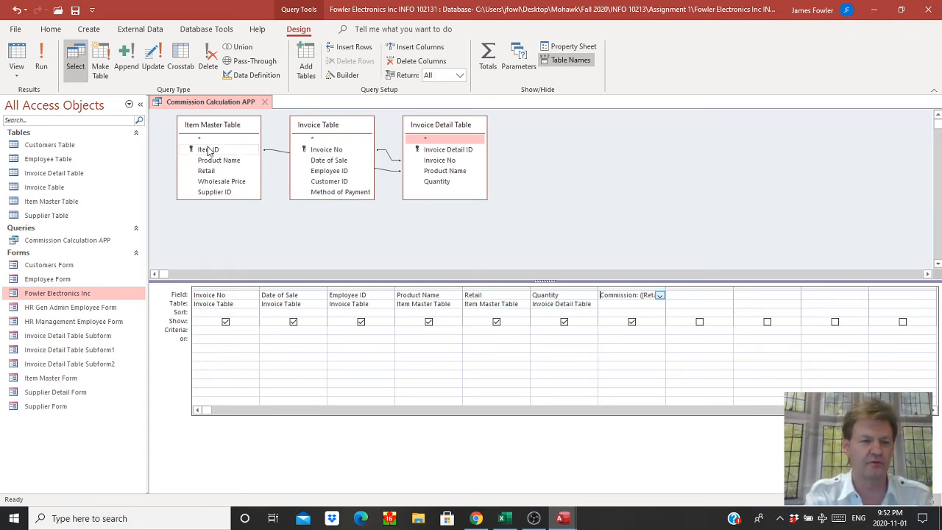
Run the query, widen the Commission column to fit its heading, and check the unrounded commission for the TX78UJT TOSHIBA sale.
left_click(42, 58)
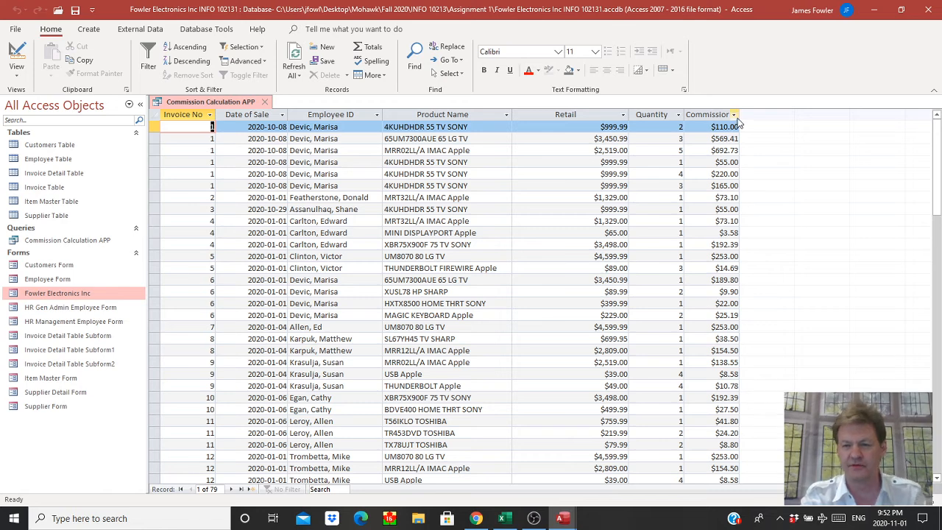
left_click_drag(740, 117, 754, 114)
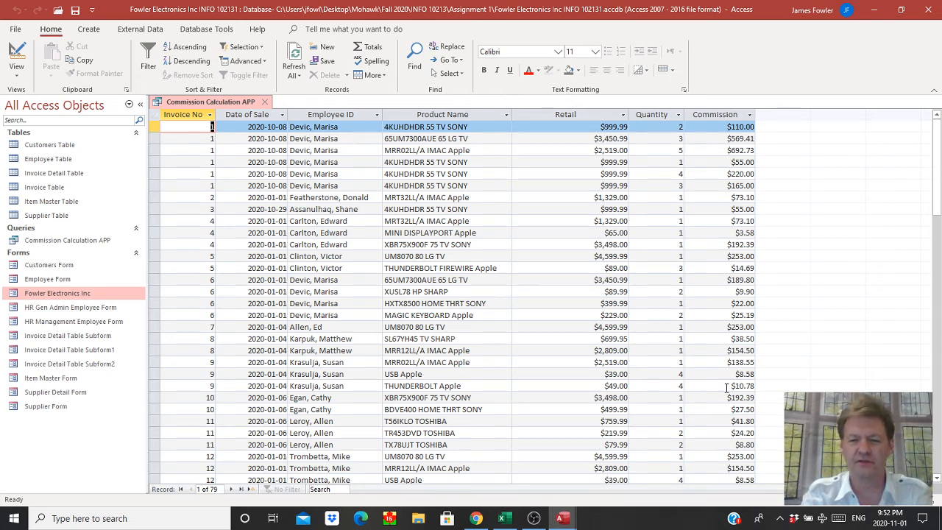
left_click(729, 444)
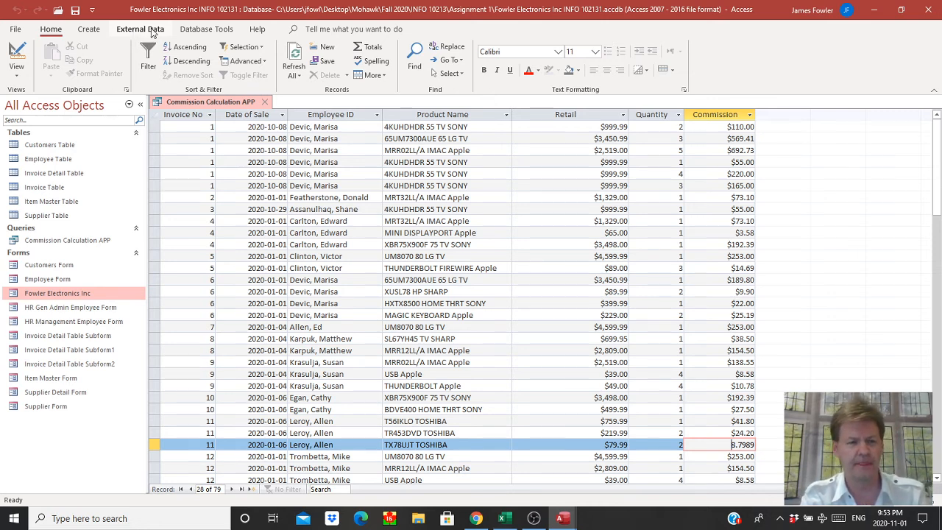
Start an Excel export of the query results, with Commission Calculation APP.xlsx in the Desktop's Mohawk folder as the destination.
left_click(152, 31)
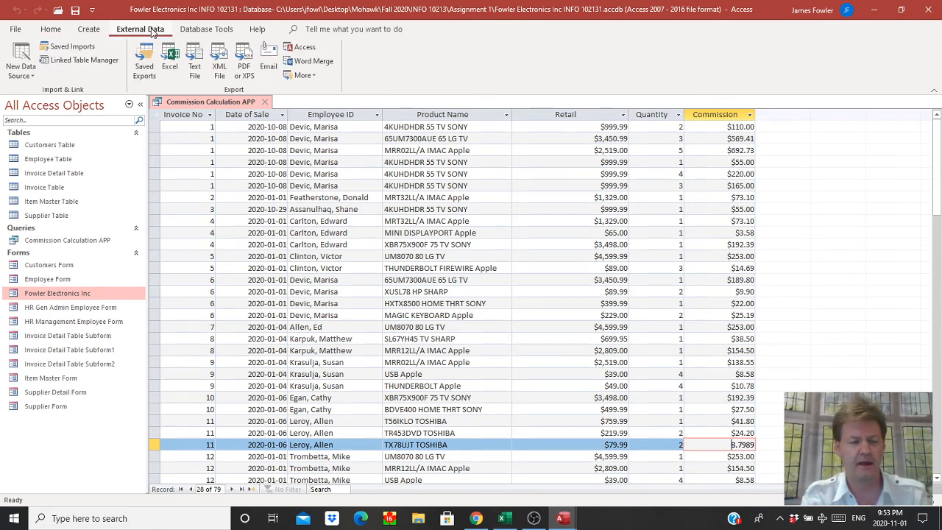
left_click(173, 63)
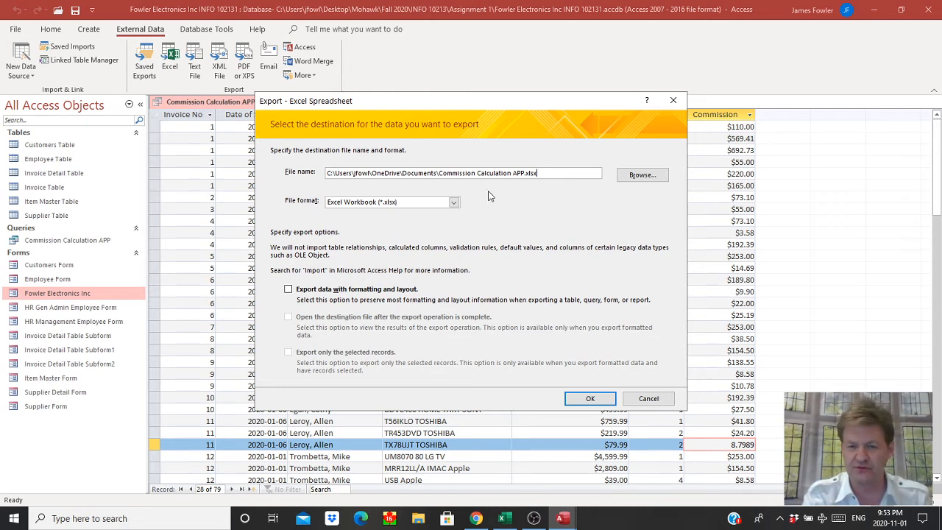
left_click(652, 176)
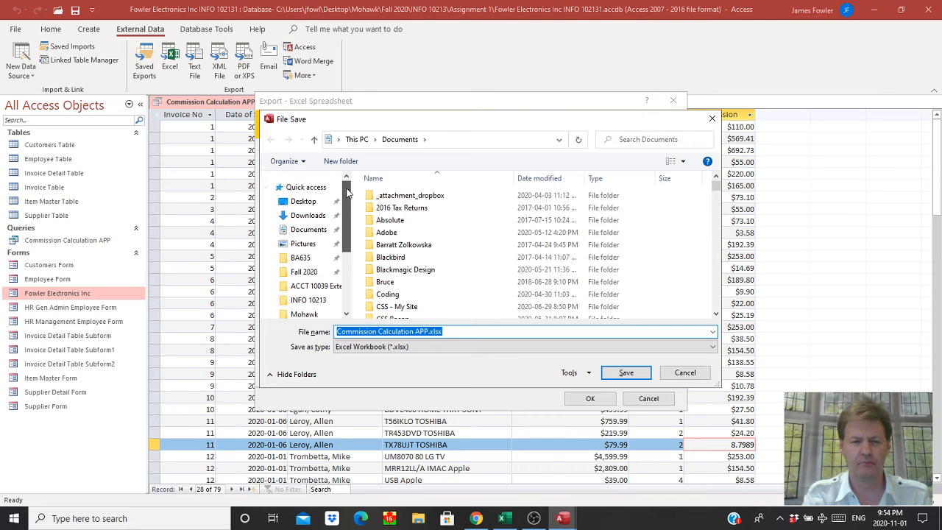
left_click(306, 203)
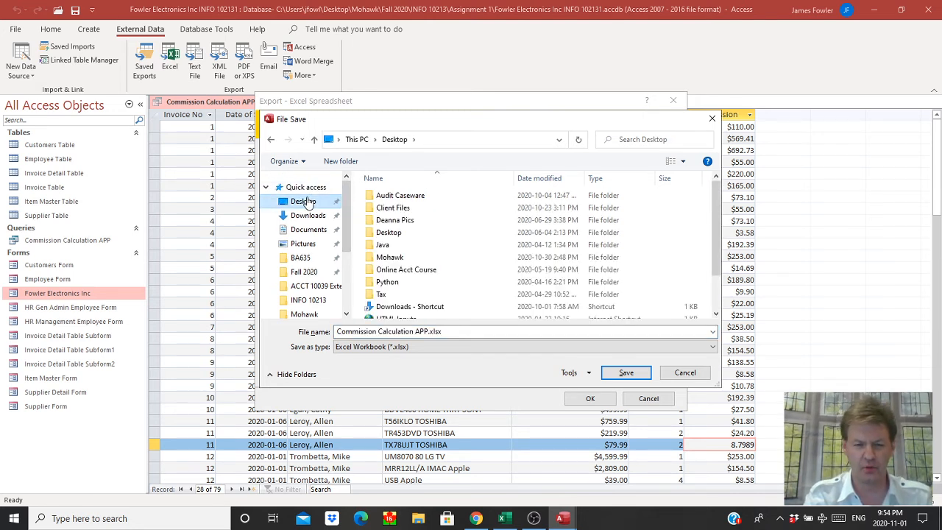
left_click(455, 257)
double_click(455, 257)
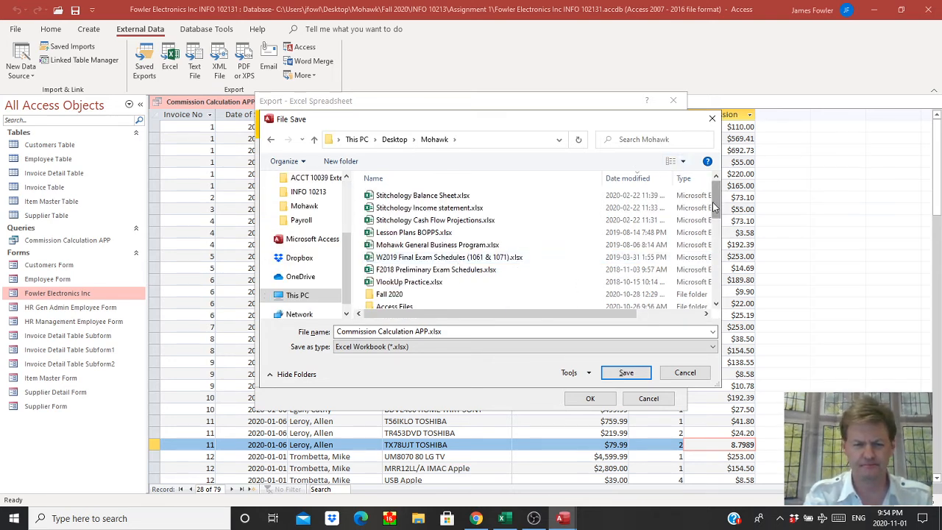
left_click(619, 376)
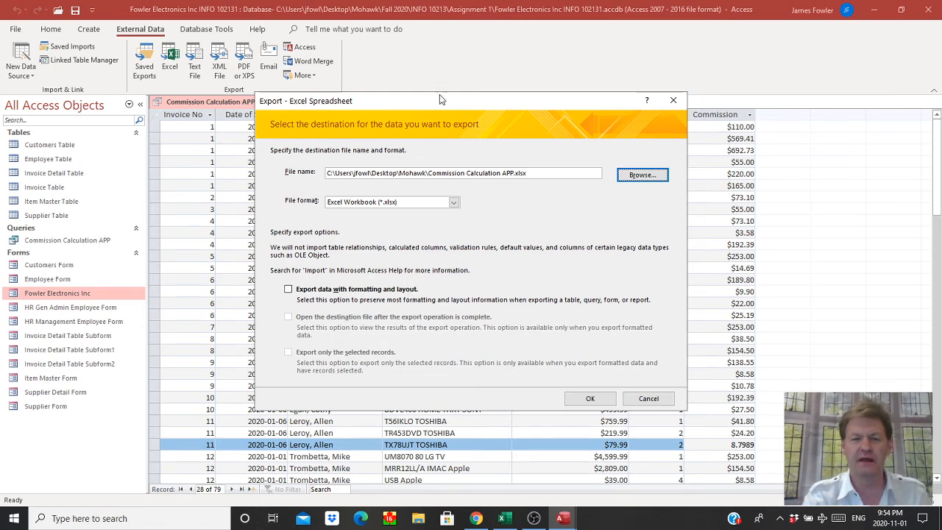
Export the data with formatting and layout, and finish without saving the export steps.
left_click_drag(441, 99, 486, 159)
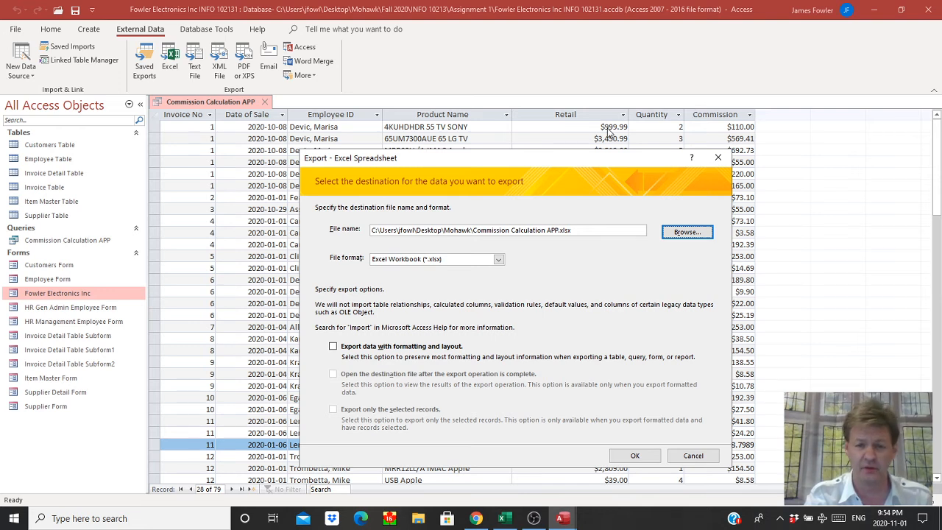
left_click(332, 348)
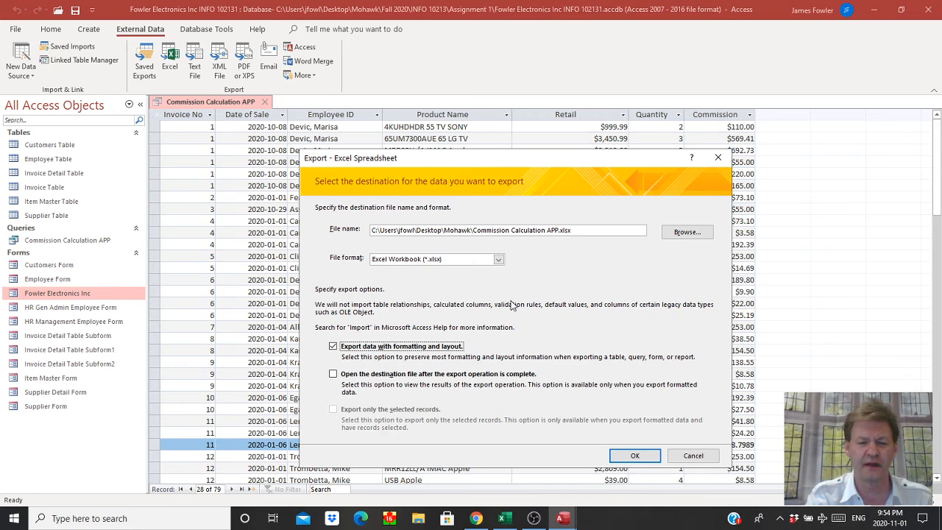
left_click(637, 457)
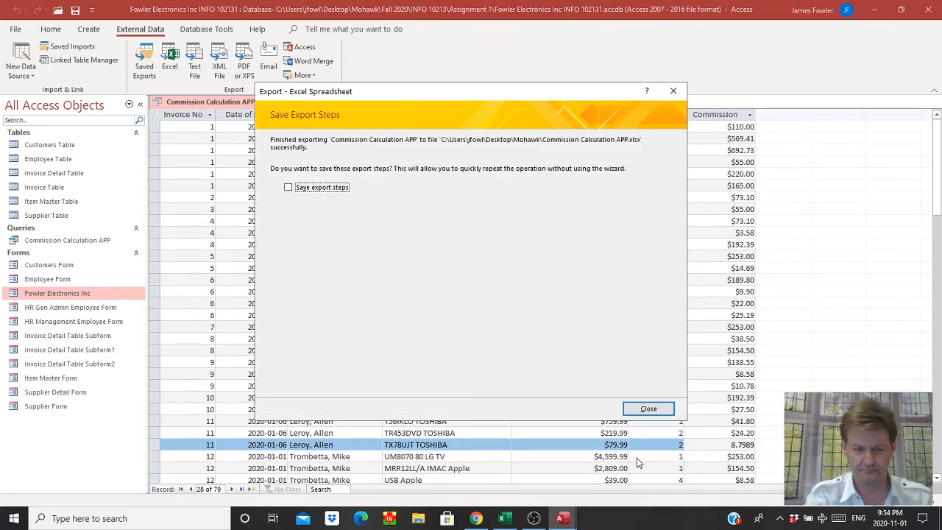
left_click(642, 409)
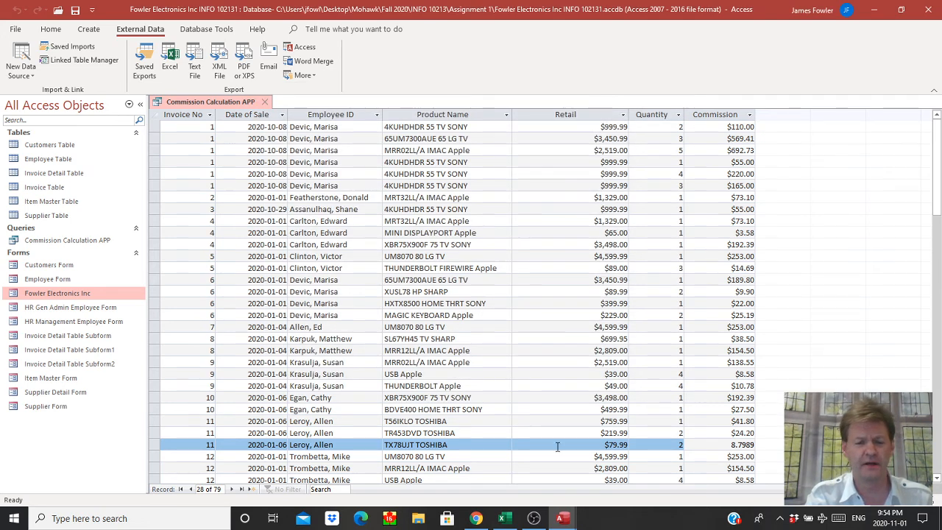
Open the exported Commission Calculation APP.xlsx in Excel from the Desktop's Mohawk folder using File Explorer.
left_click(417, 519)
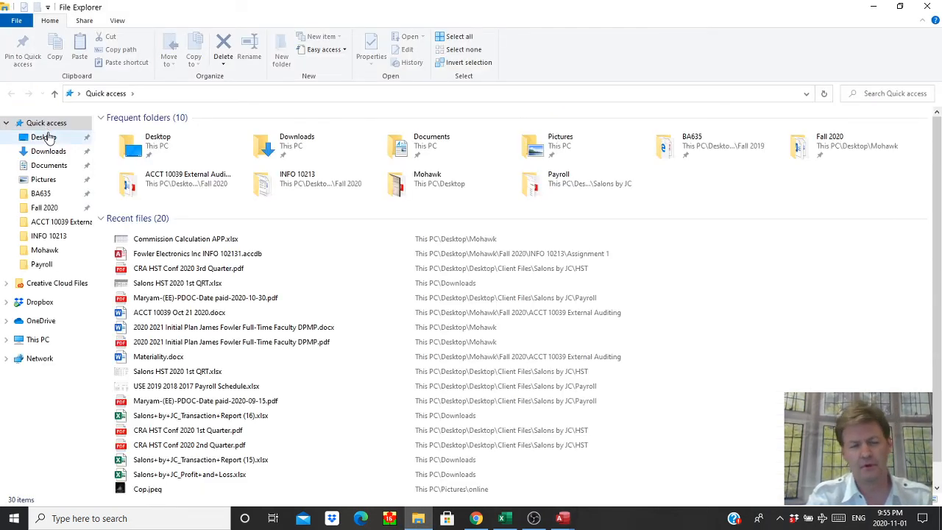
left_click(44, 134)
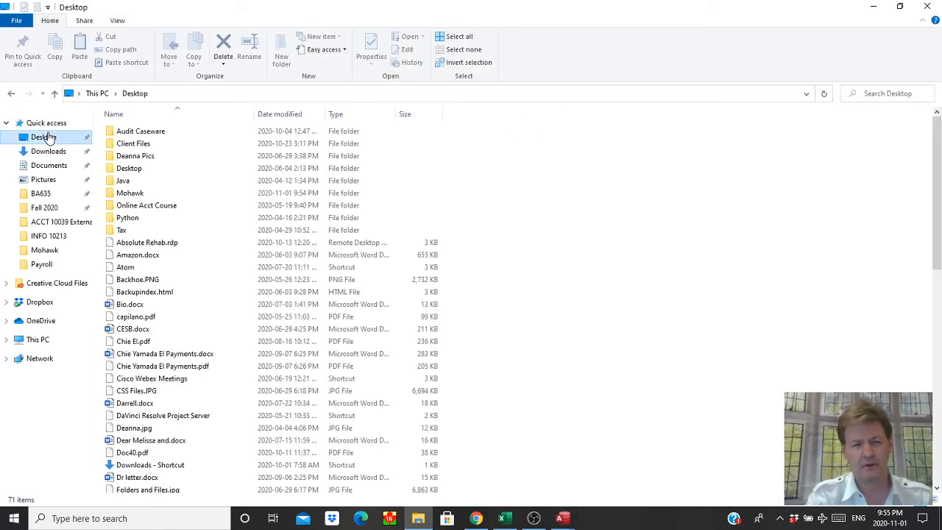
double_click(175, 193)
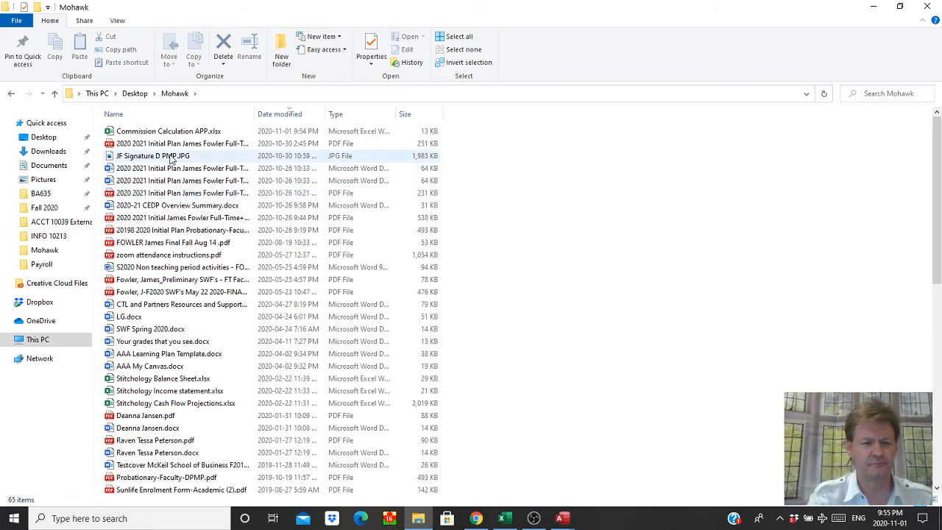
double_click(165, 132)
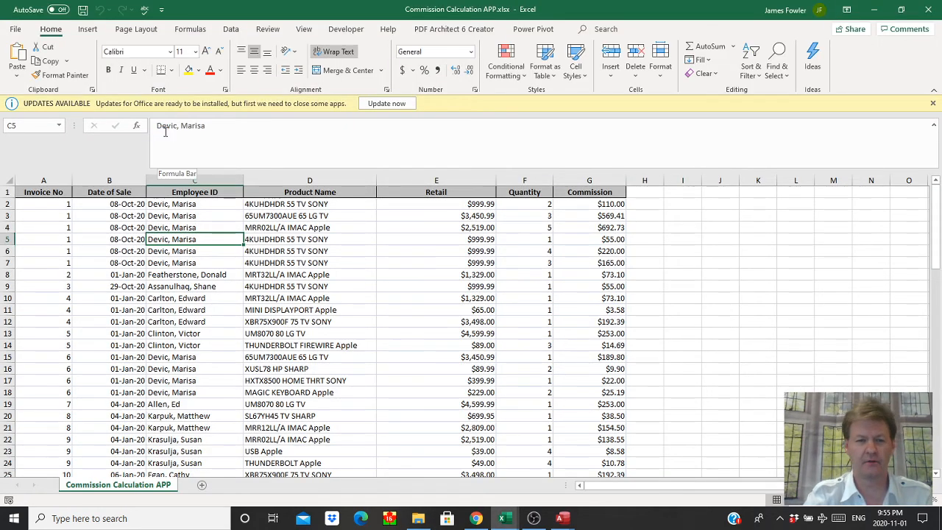
left_click(398, 103)
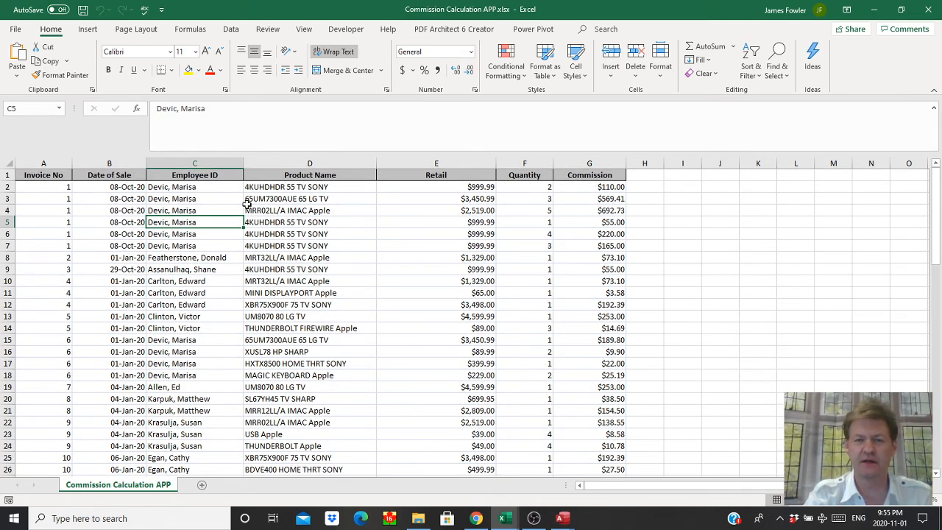
left_click(448, 232)
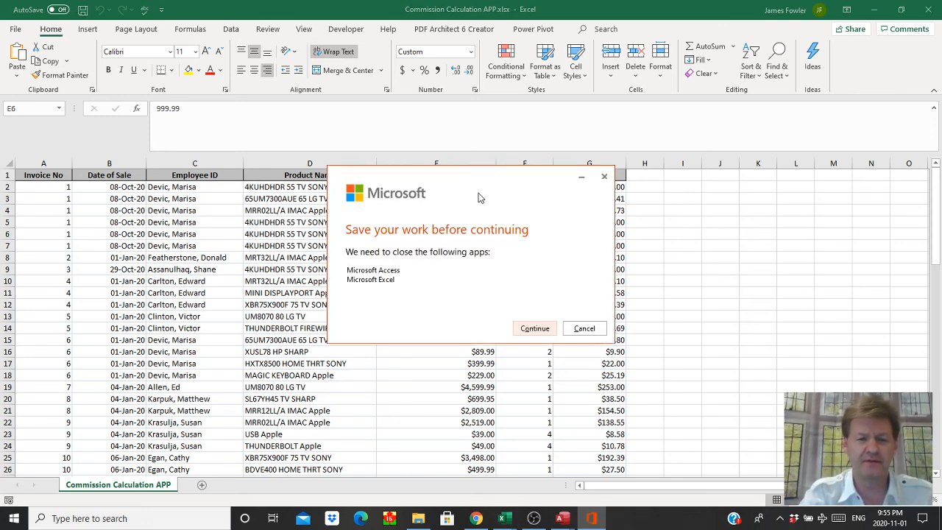
left_click(587, 325)
Look through the employees and their sales rows in the exported worksheet, then return to the Employee ID heading.
left_click(177, 254)
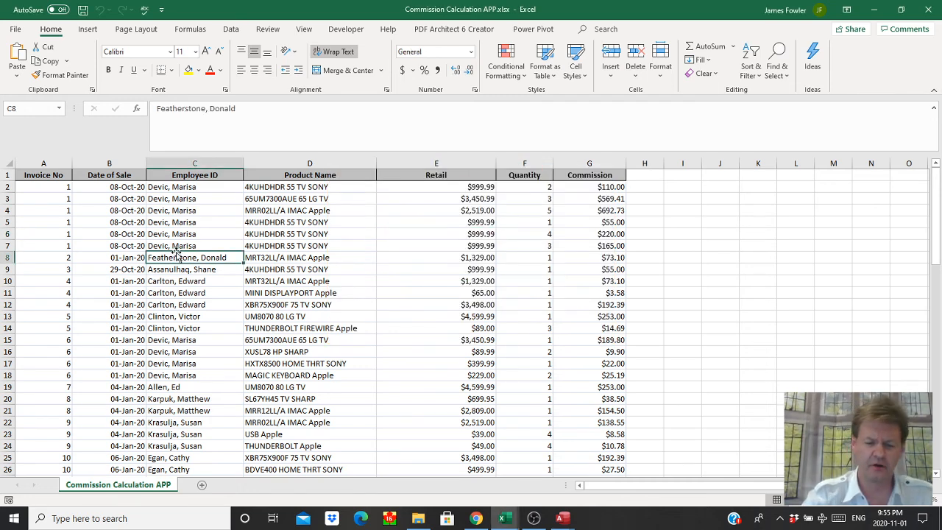
key("Down")
key("Down")
key("Down")
key("Down")
key("Down")
key("Down")
key("Down")
key("Down")
key("Down")
key("Down")
key("Down")
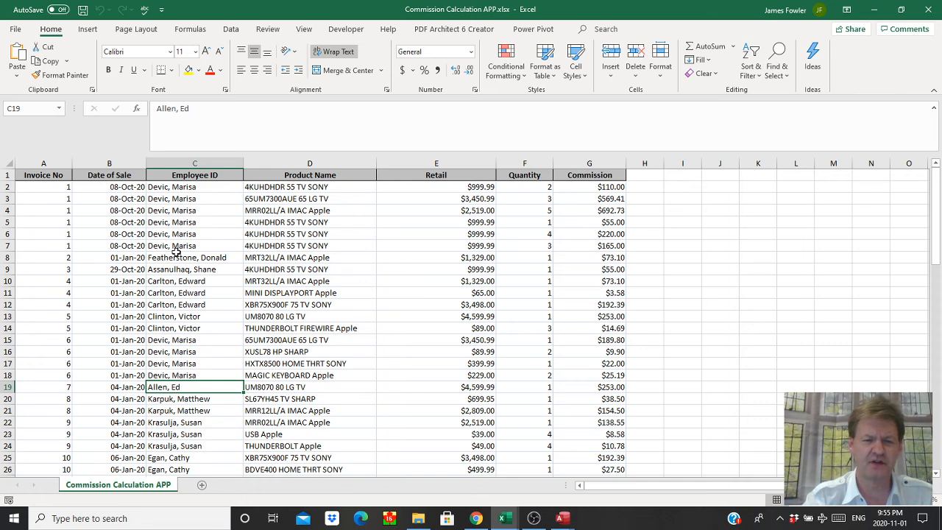
key("Down")
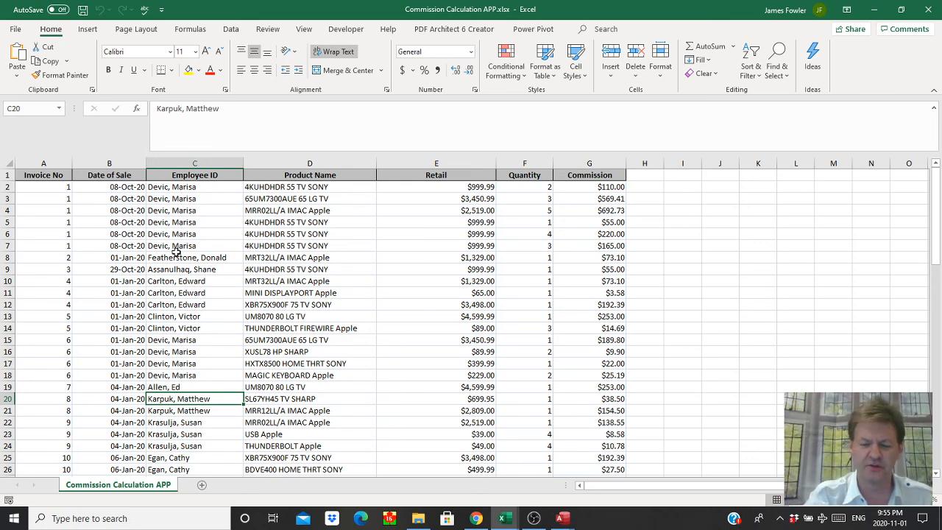
key("Down")
key("Down")
key("Down")
key("Down")
key("Down")
key("Down")
key("Down")
key("Down")
key("Down")
key("Down")
key("Down")
key("Down")
key("Down")
key("Down")
key("Down")
key("Down")
key("Down")
key("Down")
key("Down")
key("Down")
key("Down")
key("Down")
key("Down")
key("Down")
key("Down")
key("Down")
key("Down")
key("Down")
key("Down")
key("Down")
key("Down")
key("Down")
key("Down")
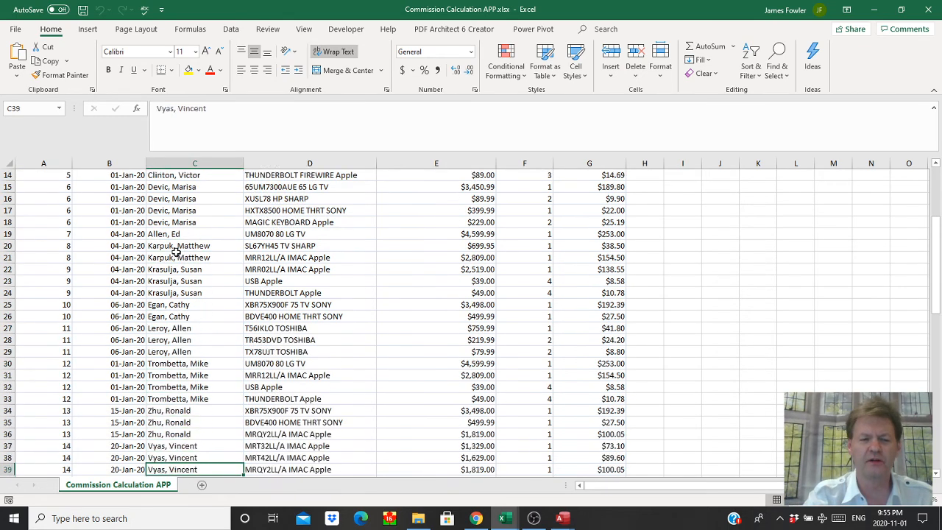
key("Down")
key("Down")
key("Down")
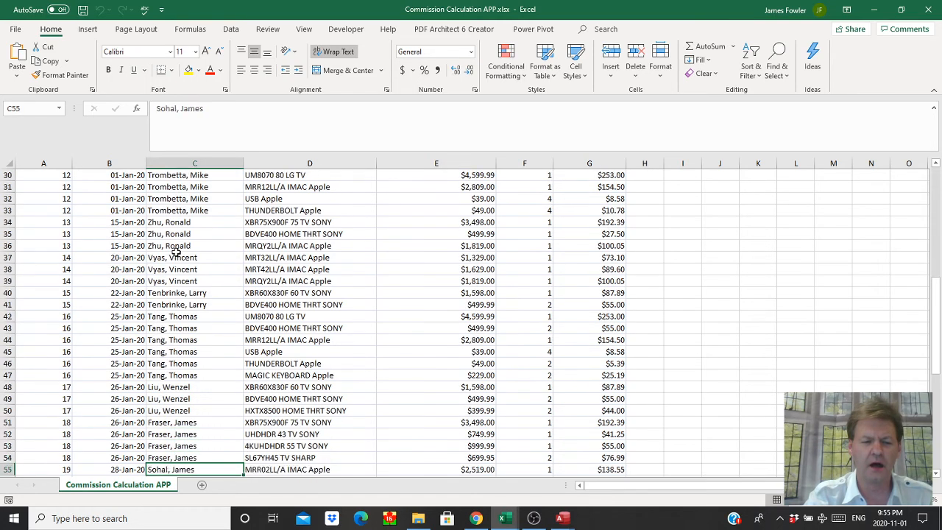
key("Down")
key("Down")
key("Down")
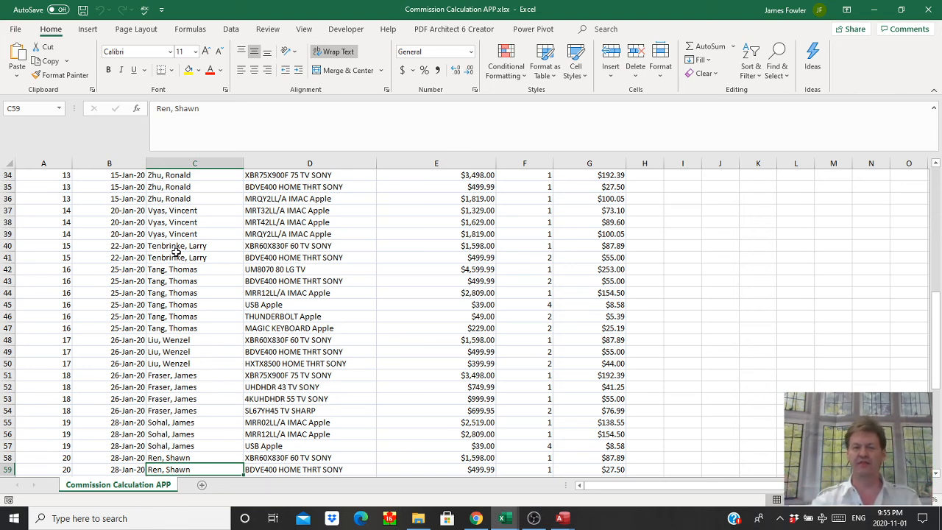
key("Up")
key("Up")
key("Up")
key("Up")
key("Up")
key("Up")
key("Up")
key("Up")
key("Up")
key("Up")
key("Up")
key("Up")
key("Up")
key("Up")
key("Up")
key("Up")
key("Up")
key("Up")
key("Up")
key("Up")
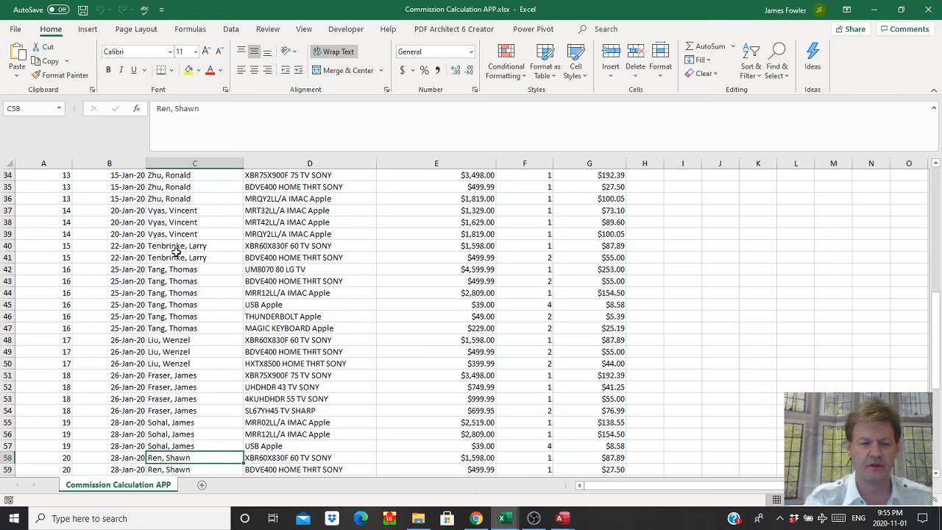
key("Up")
key("Up")
key("Up")
key("Up")
key("Up")
key("Up")
key("Up")
key("Up")
key("Up")
key("Up")
key("Up")
key("Up")
key("Up")
key("Up")
key("Up")
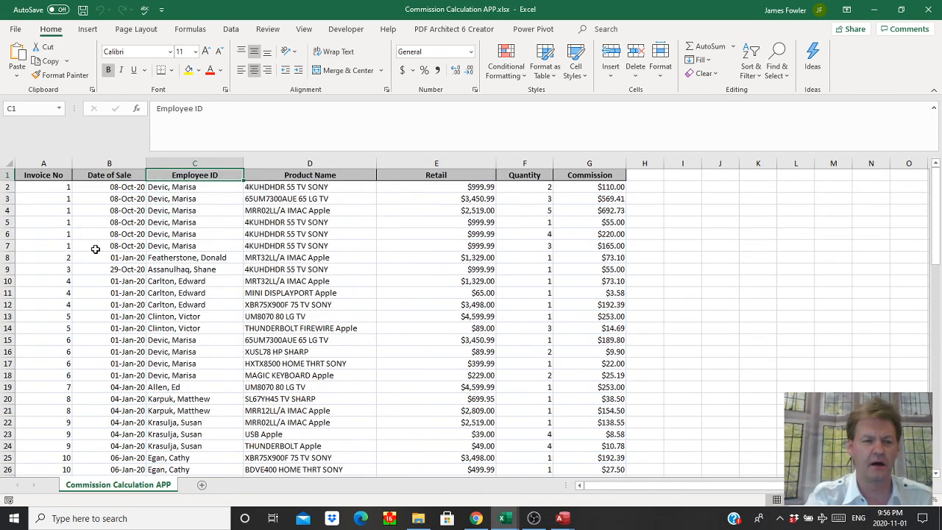
Create a PivotTable on a new worksheet from the full exported range A1:G80, dismissing the pop-up advertisement.
left_click(37, 177)
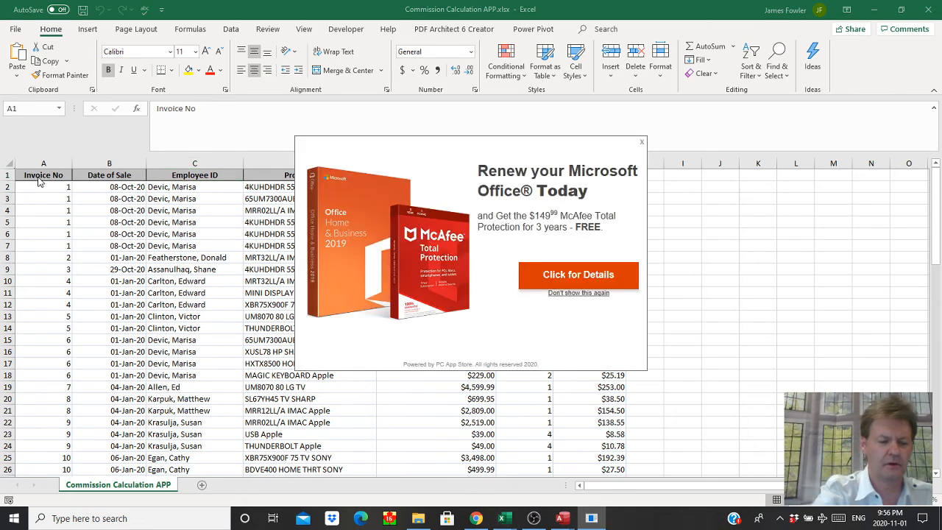
left_click(643, 144)
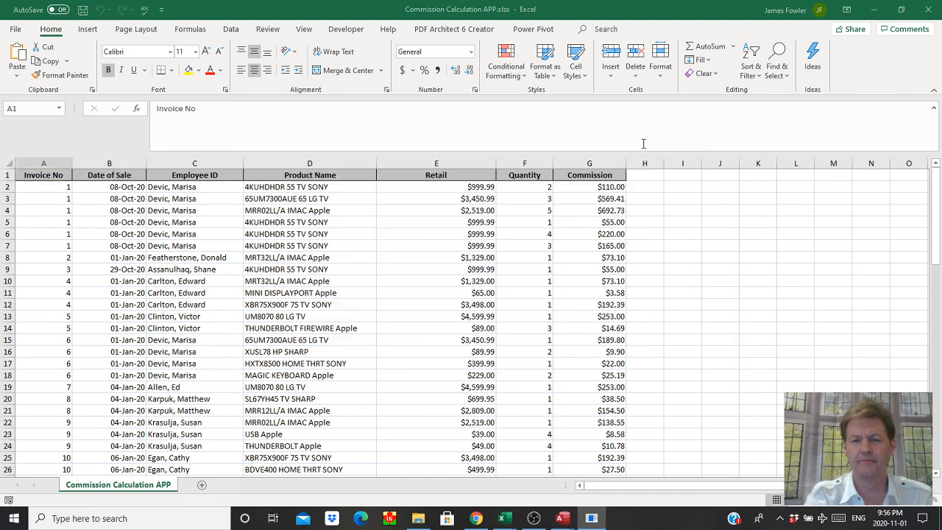
key("ctrl+shift+End")
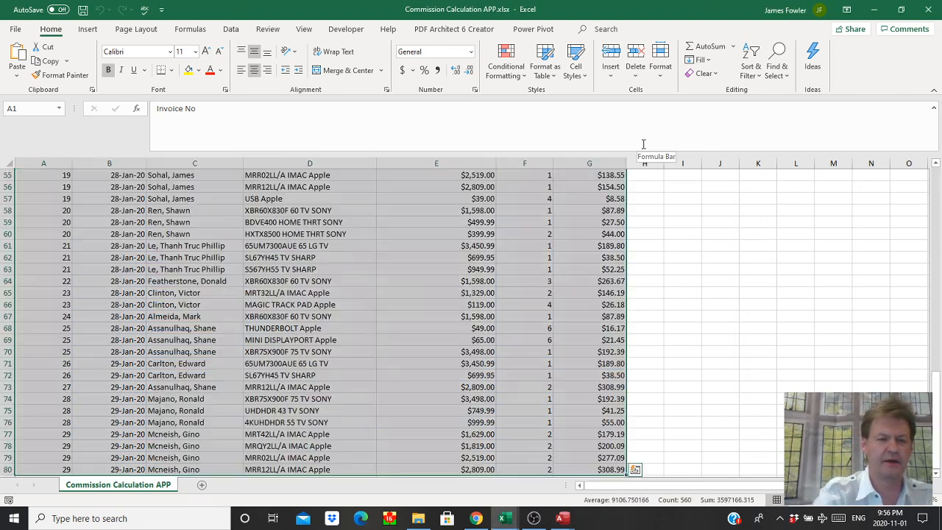
left_click(61, 176)
key("ctrl+Home")
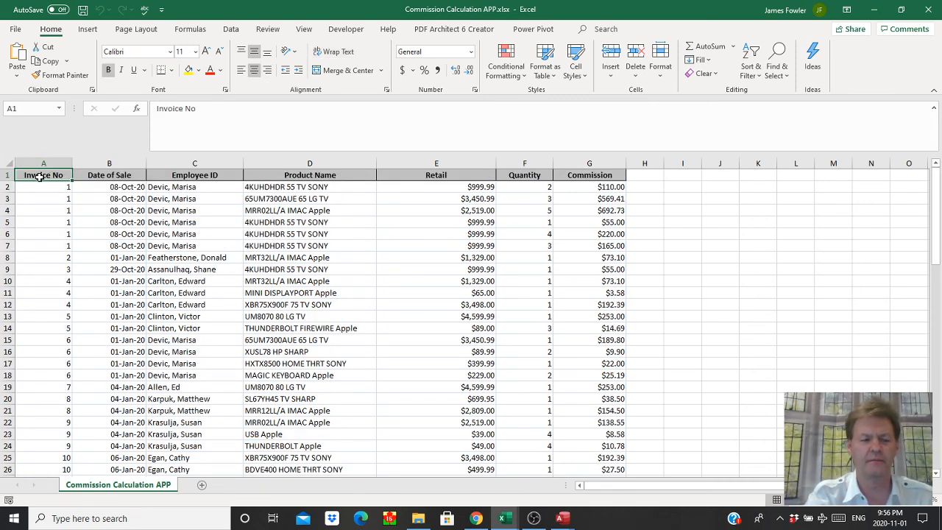
key("ctrl+shift+End")
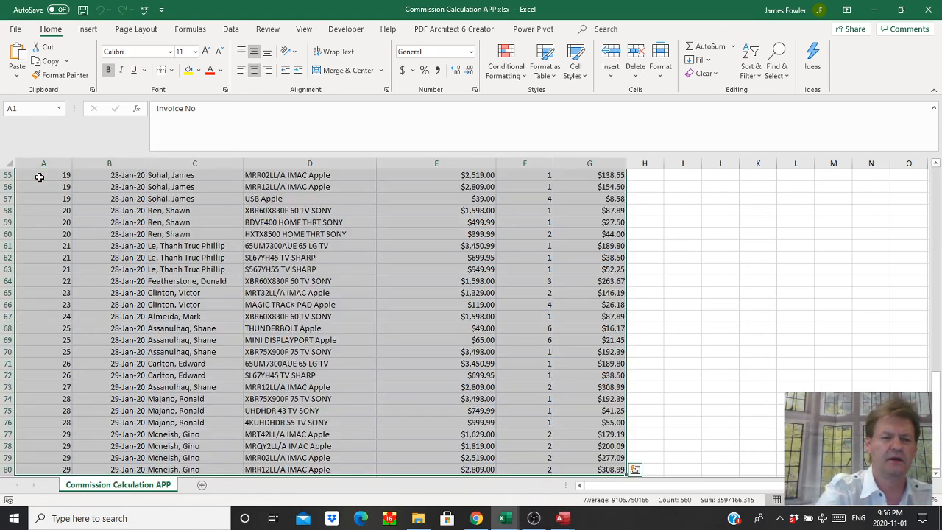
left_click(88, 30)
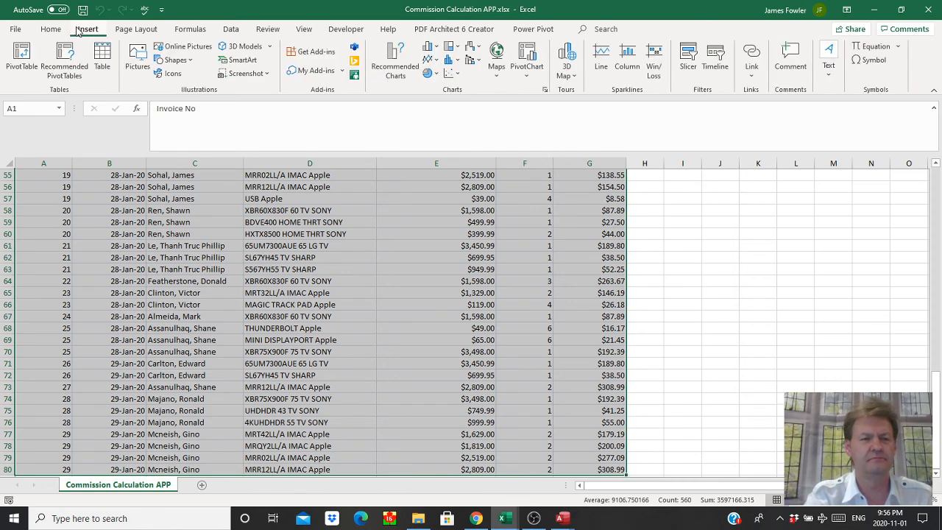
left_click(16, 60)
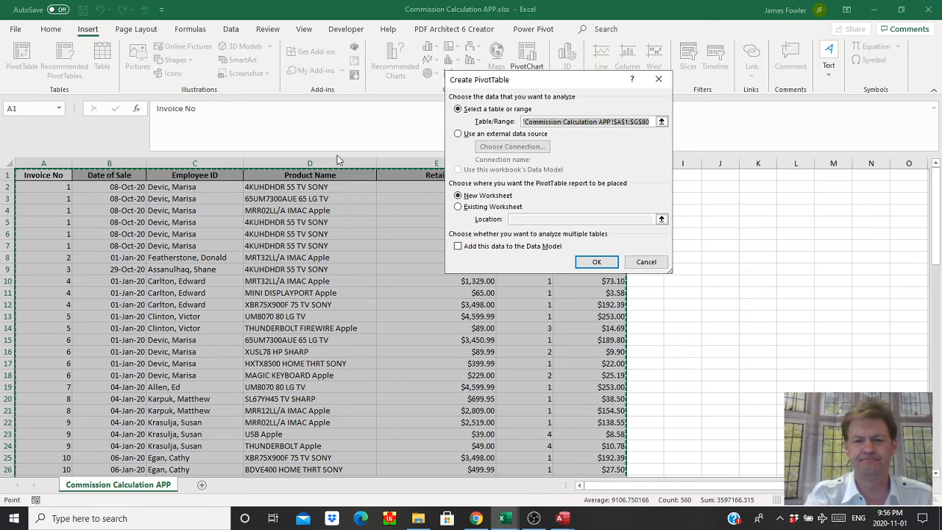
left_click(597, 262)
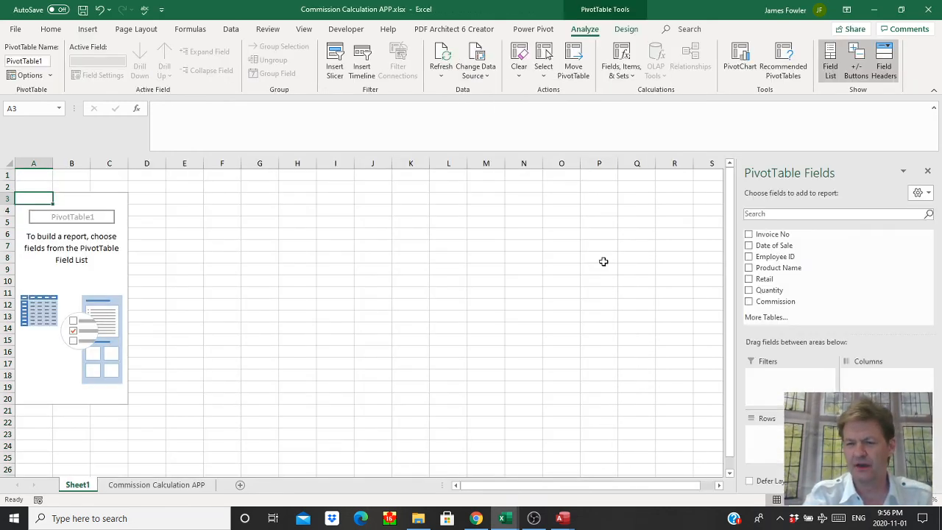
Add Employee ID as rows and the sum of Commission as values, formatting the sums as Currency with two decimals and a $ symbol.
left_click(748, 257)
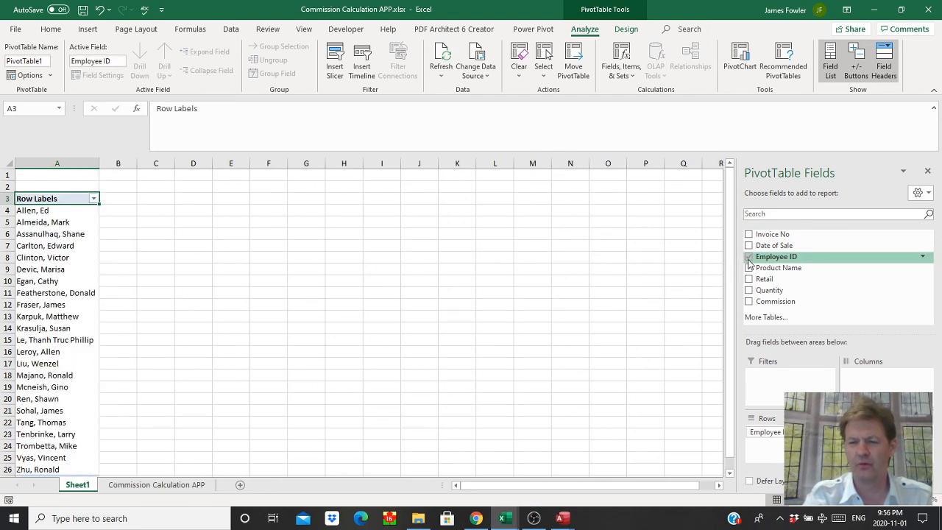
left_click(749, 302)
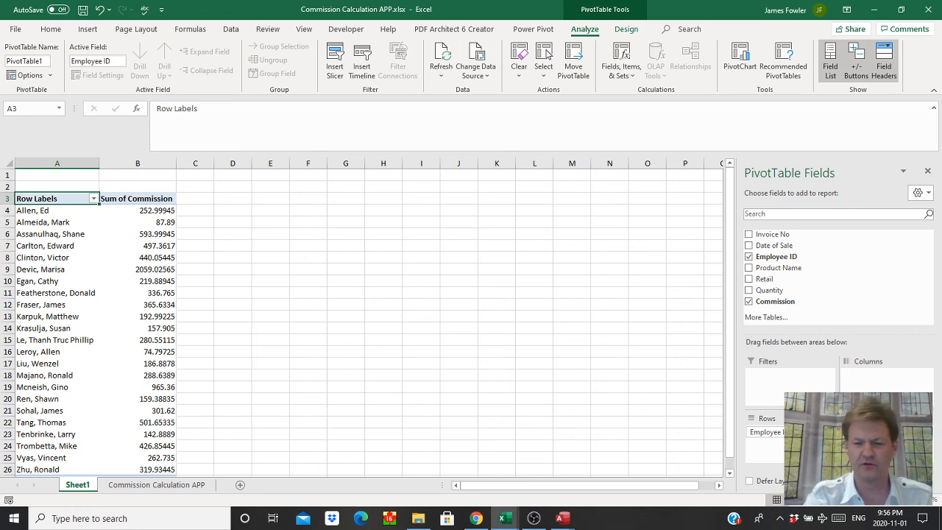
left_click(886, 432)
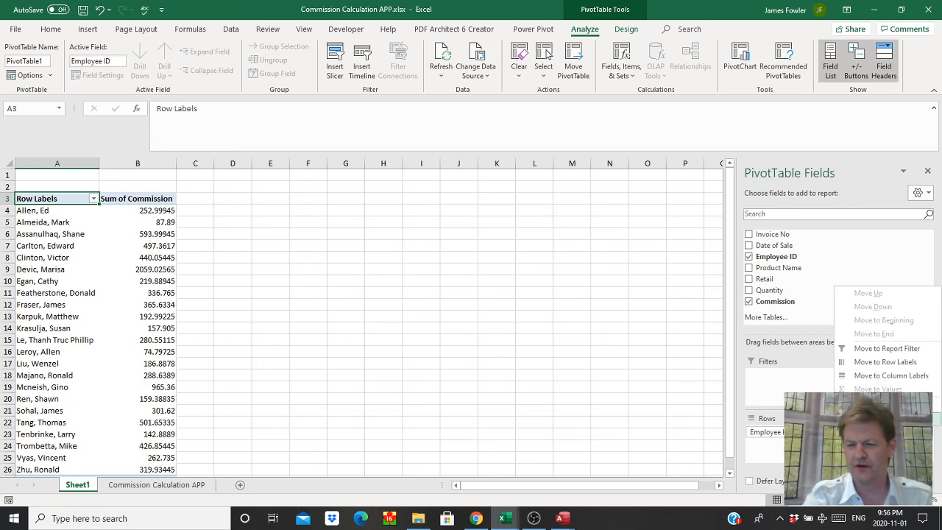
left_click(883, 421)
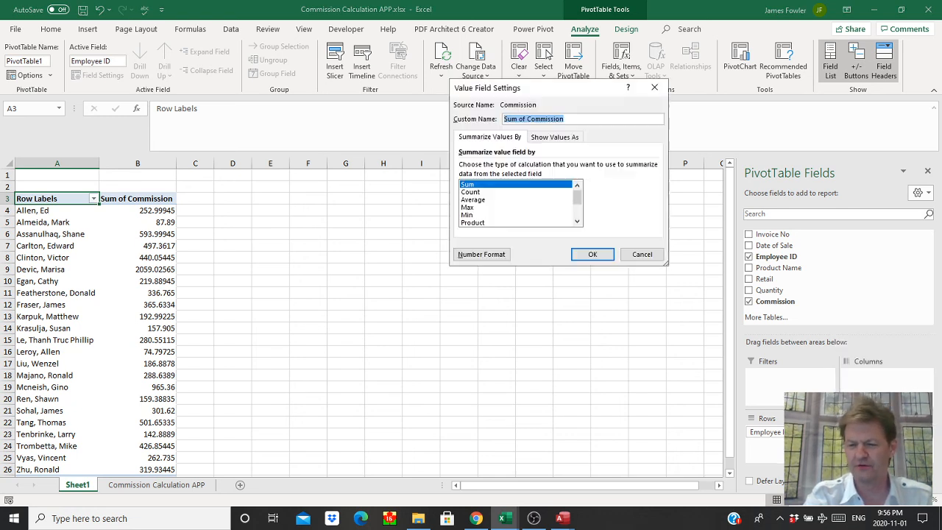
left_click(485, 256)
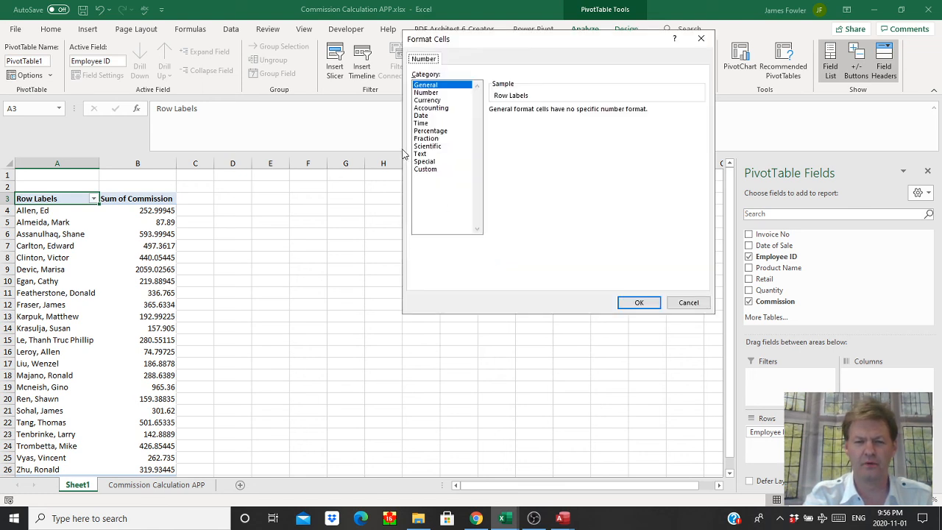
left_click(427, 101)
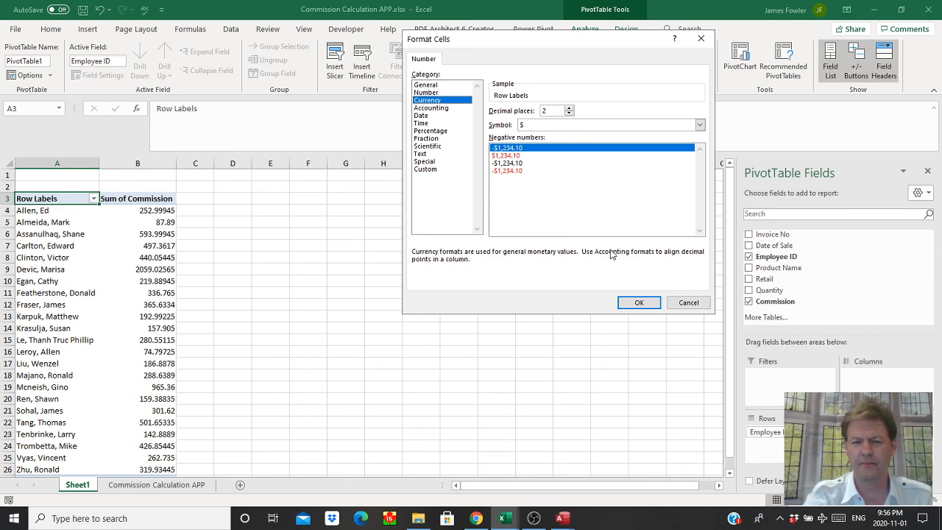
left_click(640, 303)
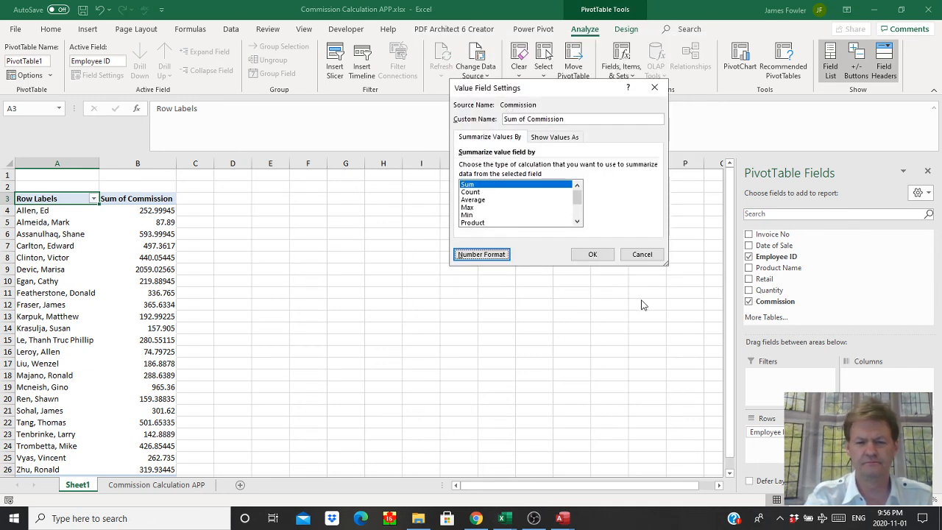
left_click(592, 254)
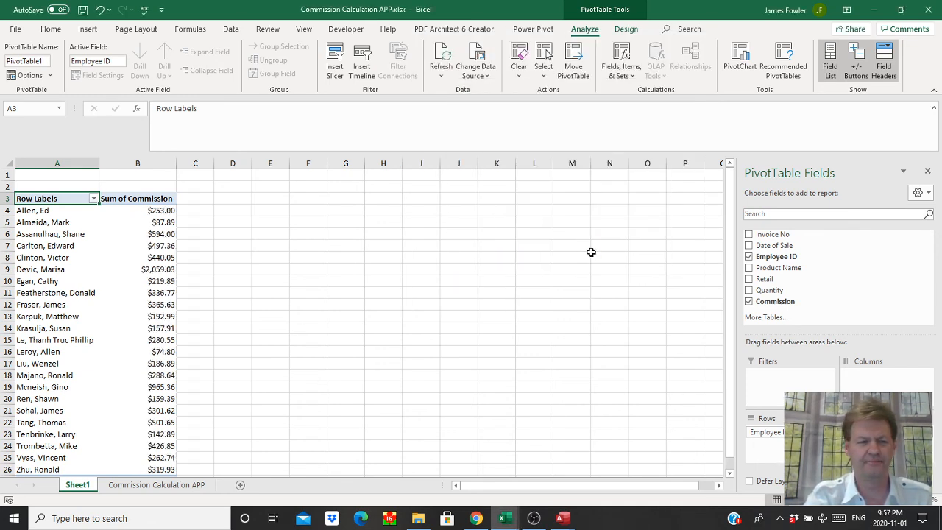
Close the PivotTable field list and sort the employees' commission sums from largest to smallest.
left_click(927, 174)
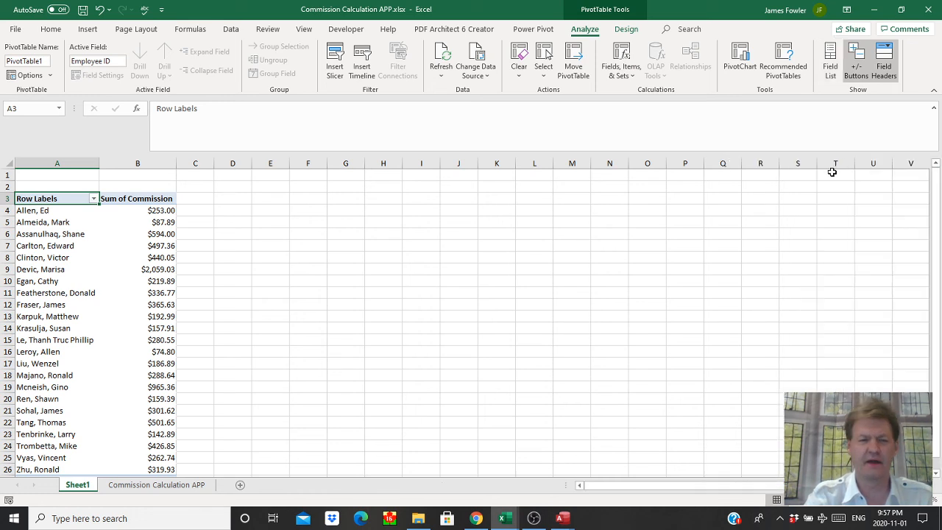
left_click(157, 212)
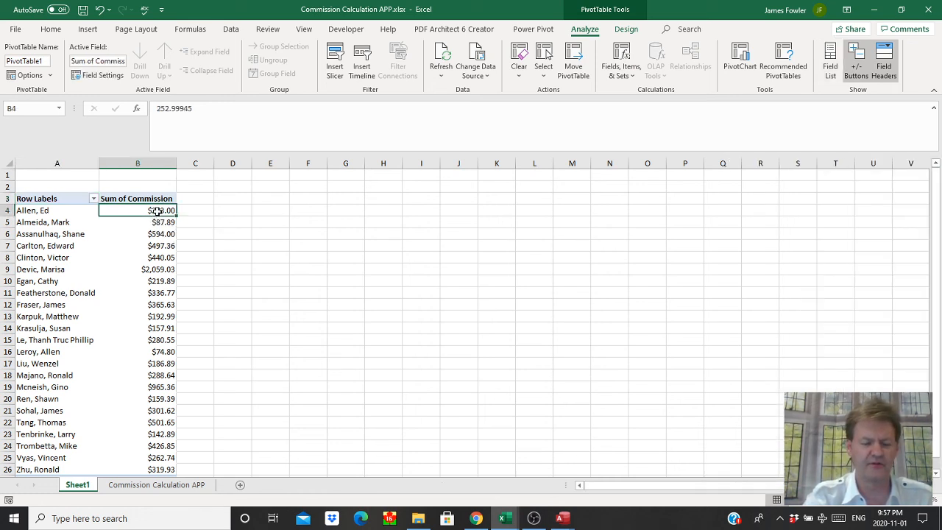
right_click(157, 212)
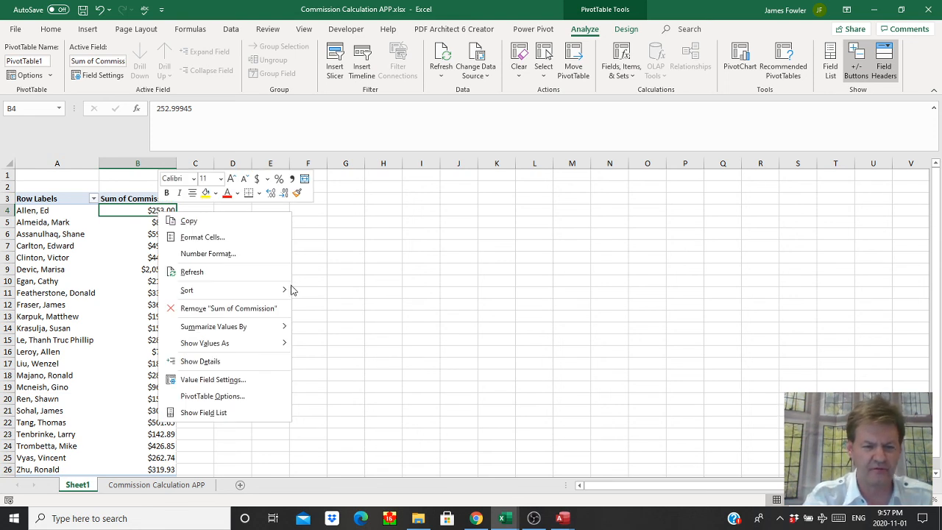
mouse_move(279, 290)
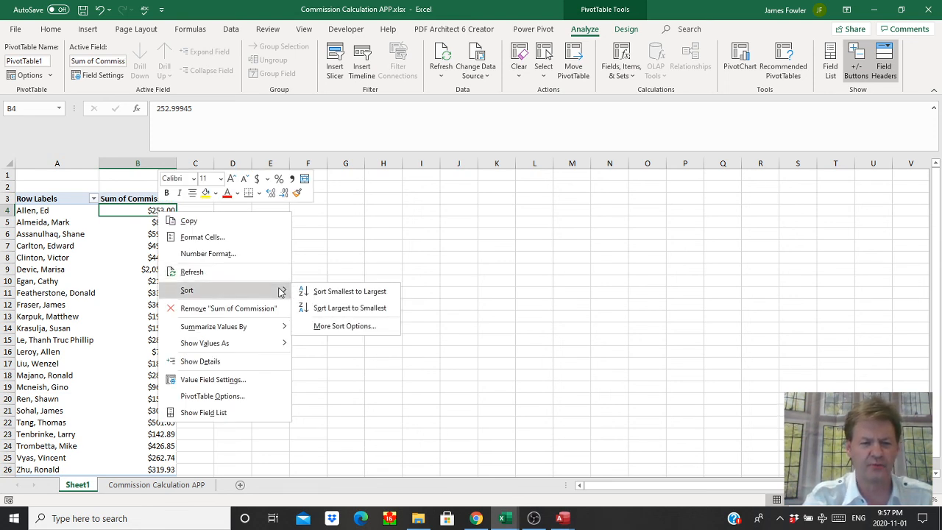
left_click(312, 309)
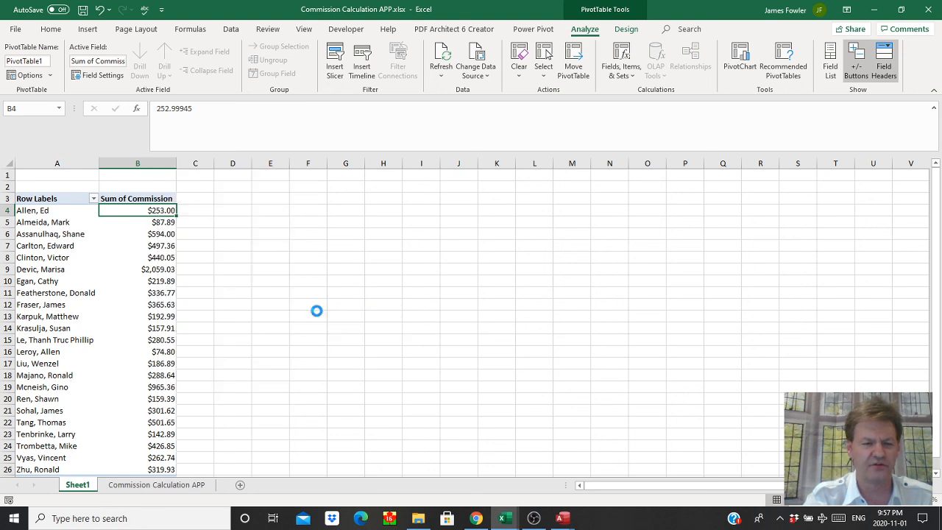
Review the ranked commission sums in the PivotTable from the highest-earning employee down to the Grand Total.
left_click(318, 313)
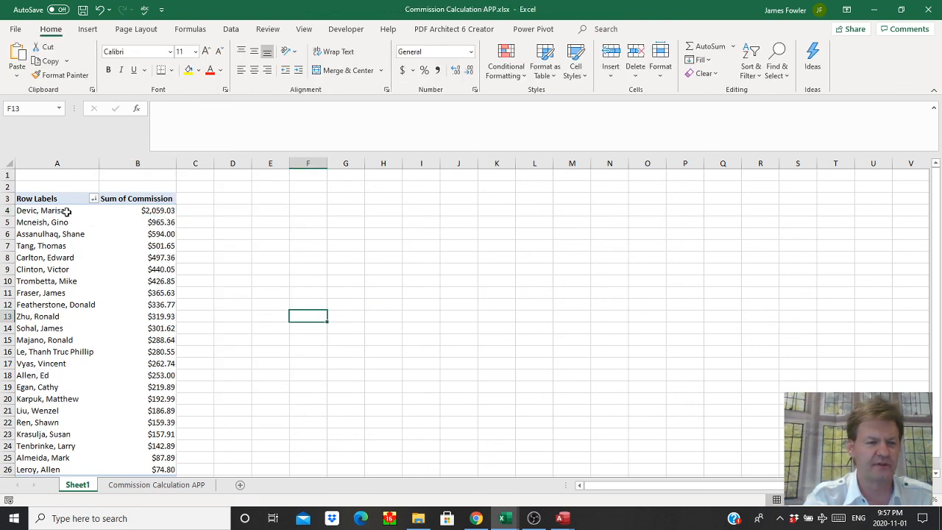
left_click(156, 209)
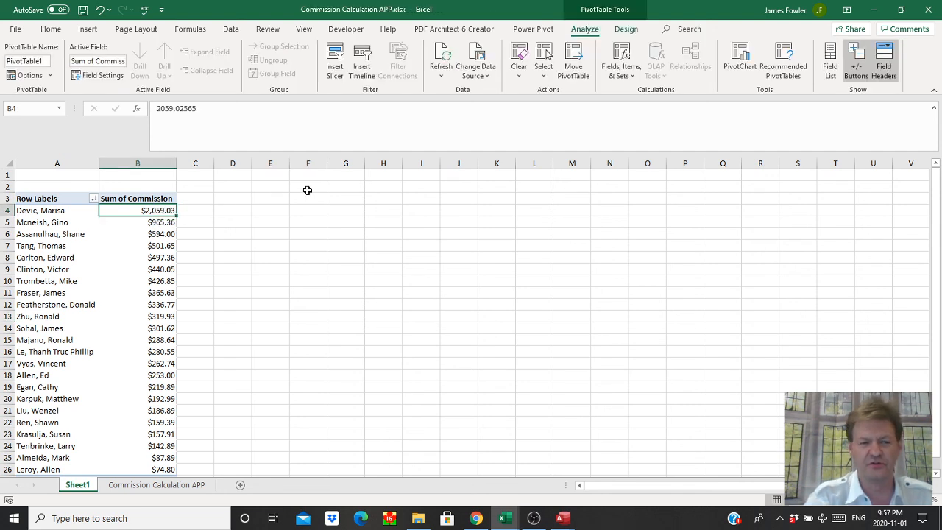
key("Down")
key("Down")
key("Down")
key("Down")
key("Down")
key("Down")
key("Down")
key("Down")
key("Down")
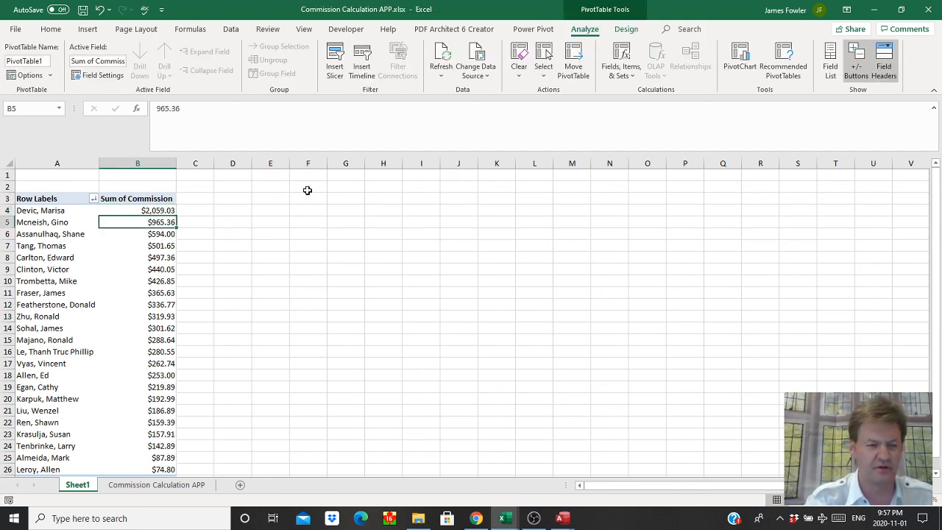
key("Down")
key("Down")
key("Down")
key("Down")
key("Down")
key("Down")
key("Down")
key("Down")
key("Down")
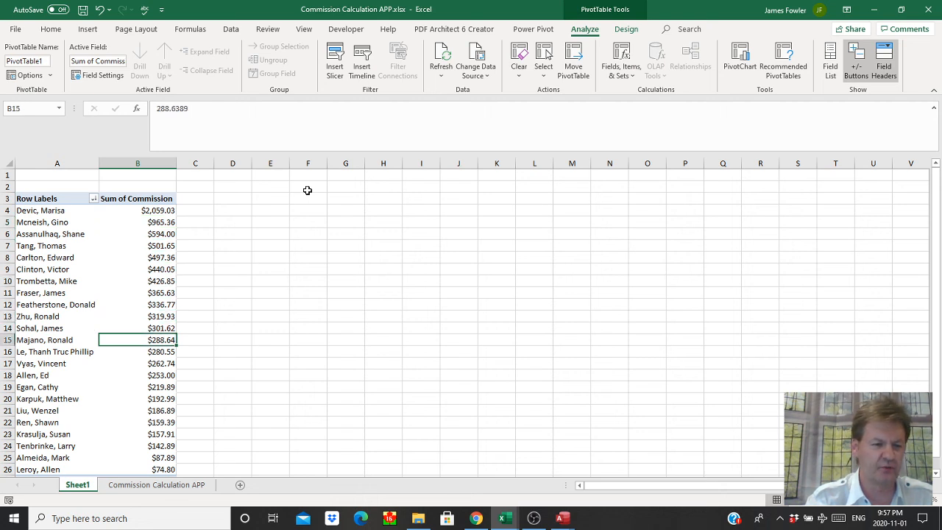
key("Down")
key("Down")
key("Down")
key("Down")
key("Down")
key("Down")
key("Down")
key("Down")
key("Down")
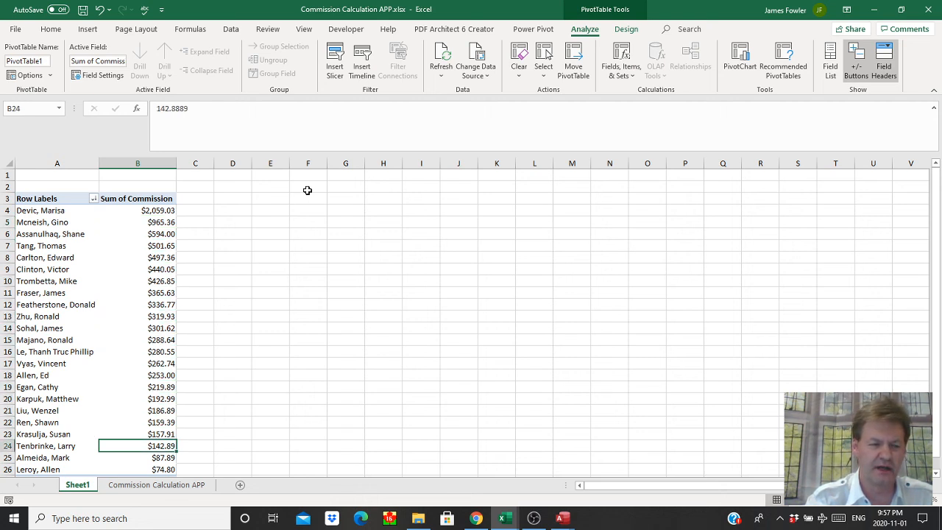
key("Down")
key("Down")
Look back up through the employees' commission sums from the Grand Total to cell B2 above the PivotTable.
key("Up")
key("Up")
key("Up")
key("Up")
key("Up")
key("Up")
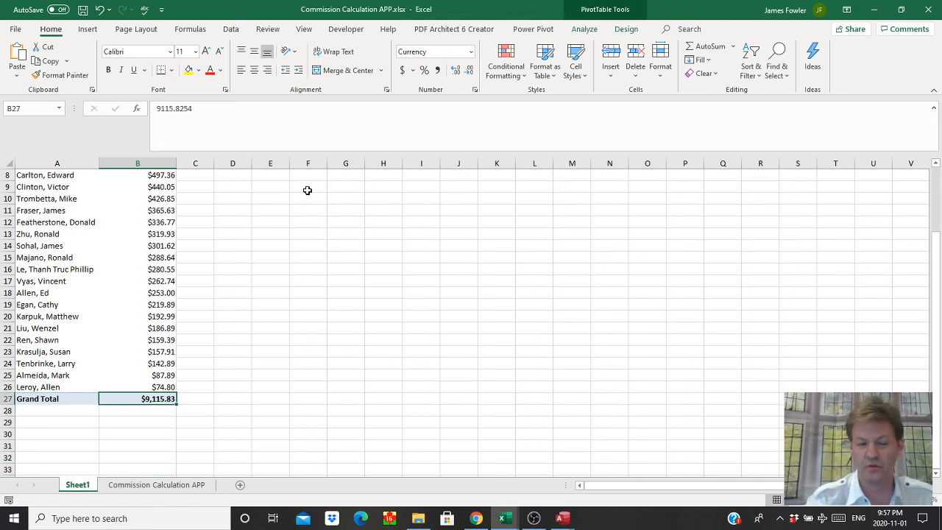
key("Up")
key("Up")
key("Up")
key("Up")
key("Up")
key("Up")
key("Up")
key("Up")
key("Up")
key("Up")
key("Up")
key("Up")
key("Up")
key("Up")
key("Up")
key("Up")
key("Up")
key("Up")
key("Up")
key("Up")
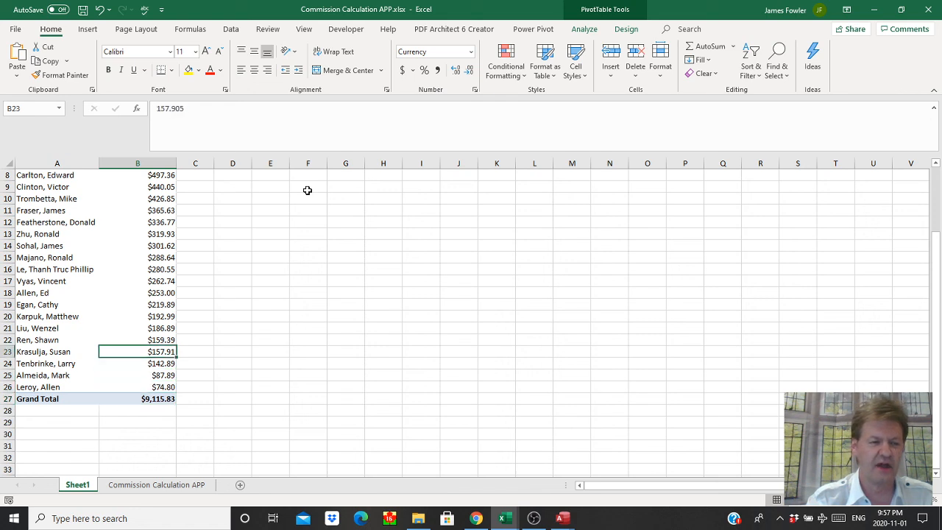
key("Up")
key("Up")
key("Up")
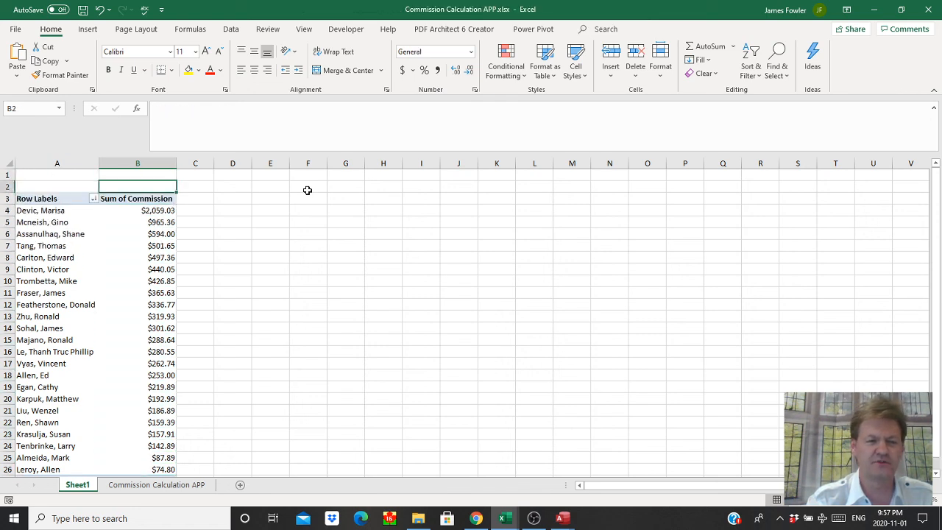